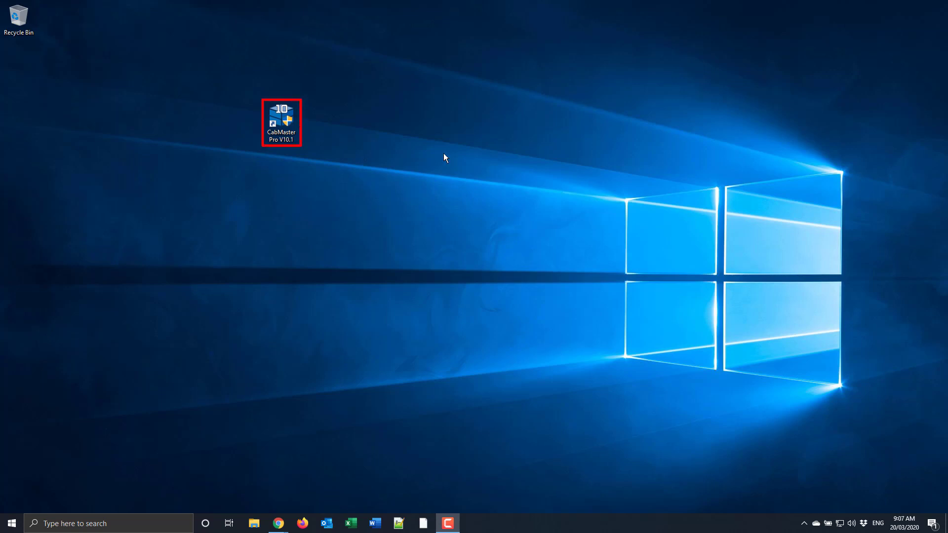
Launch CabMaster Pro V10.1 and open its Modify File Locations settings.
double_click(286, 116)
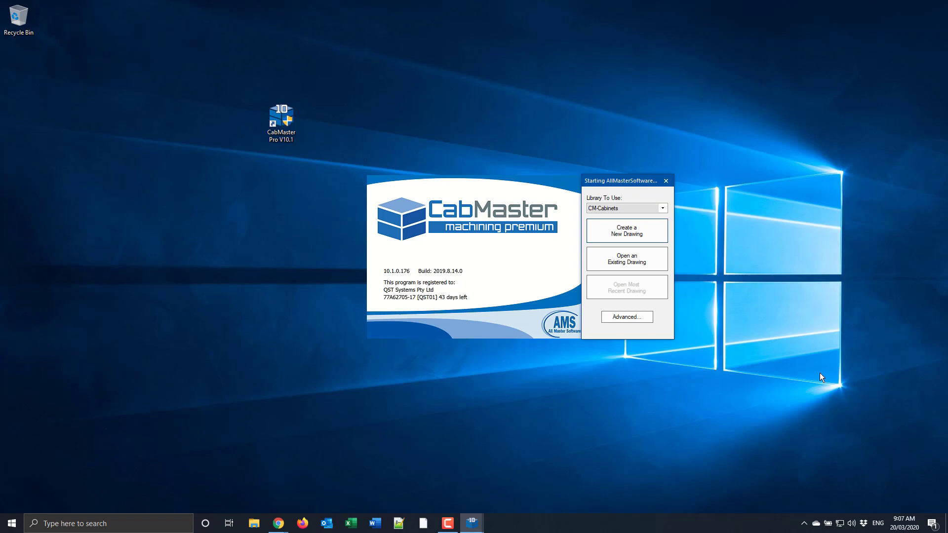
click(647, 318)
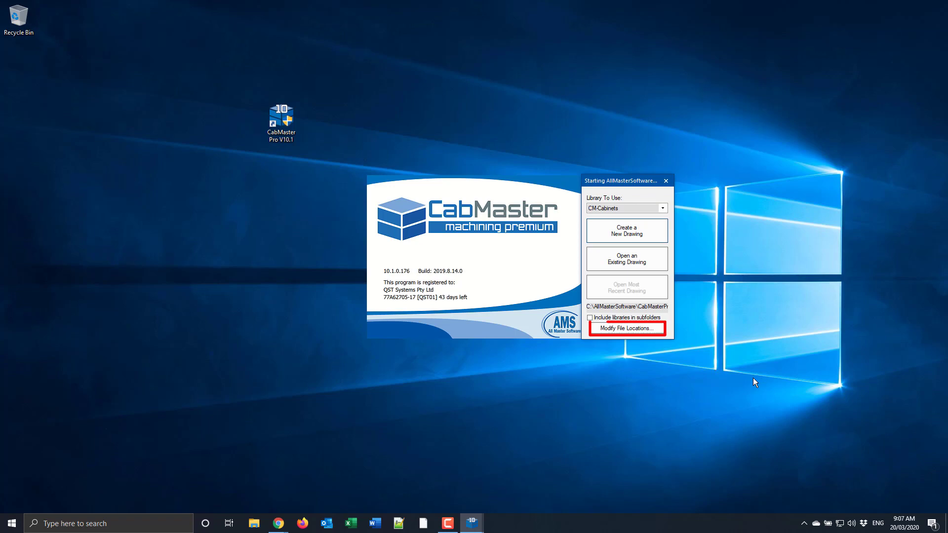
click(656, 329)
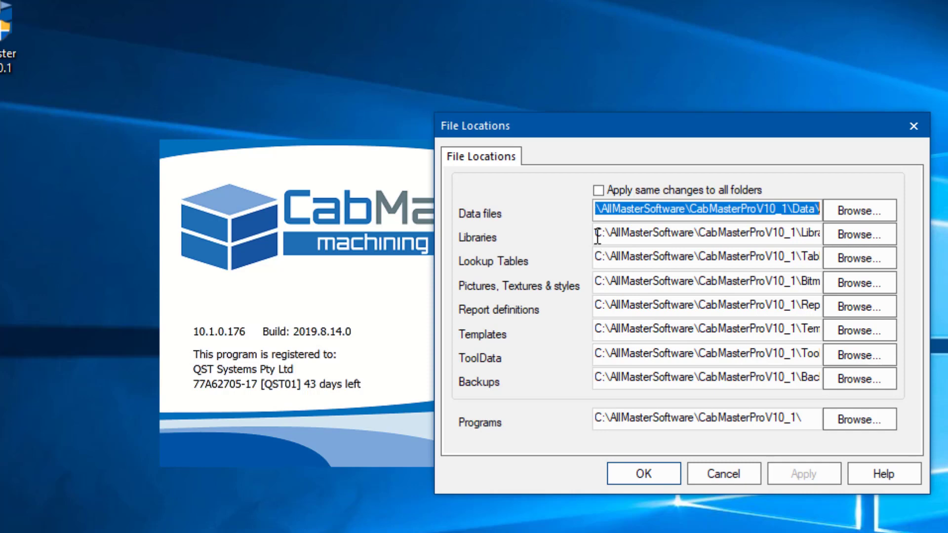
Copy the Libraries path C:\AllMasterSoftware\CabMasterProV10_1\Library\.
drag(596, 233, 830, 240)
right_click(779, 235)
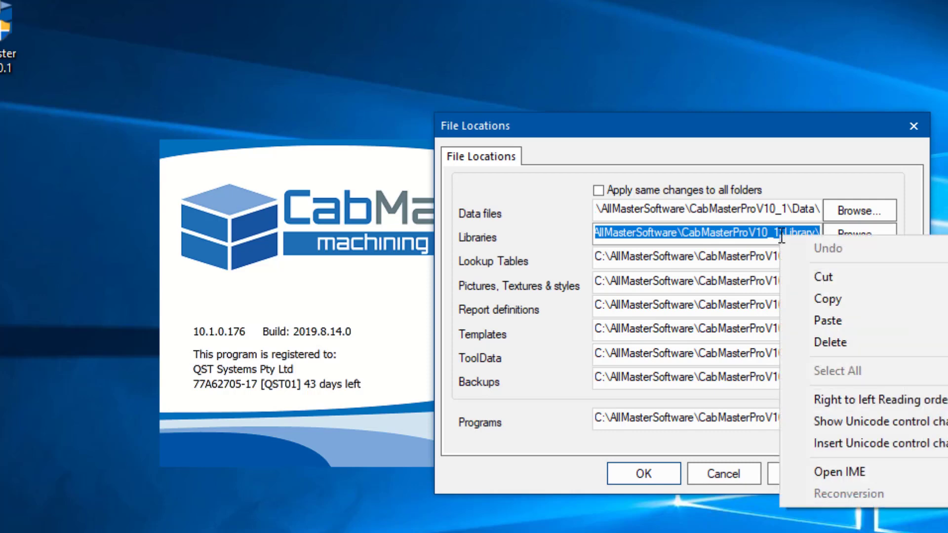
click(832, 298)
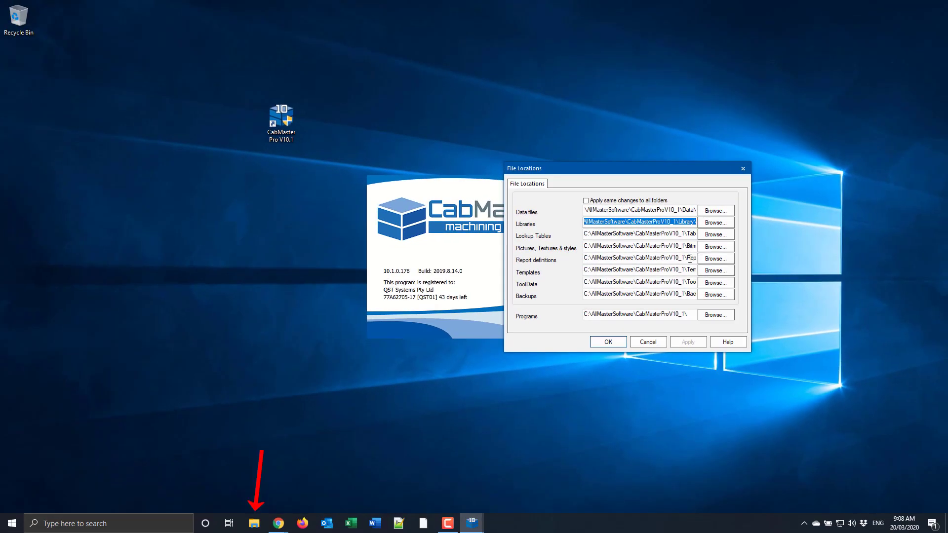
In File Explorer, go to the pasted Libraries path, then up to C:\AllMasterSoftware.
click(253, 523)
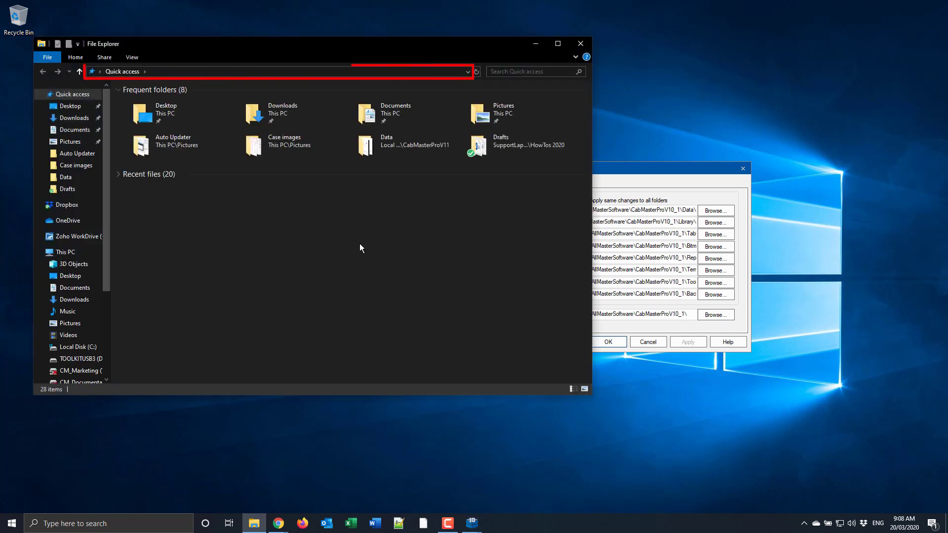
click(238, 74)
right_click(238, 74)
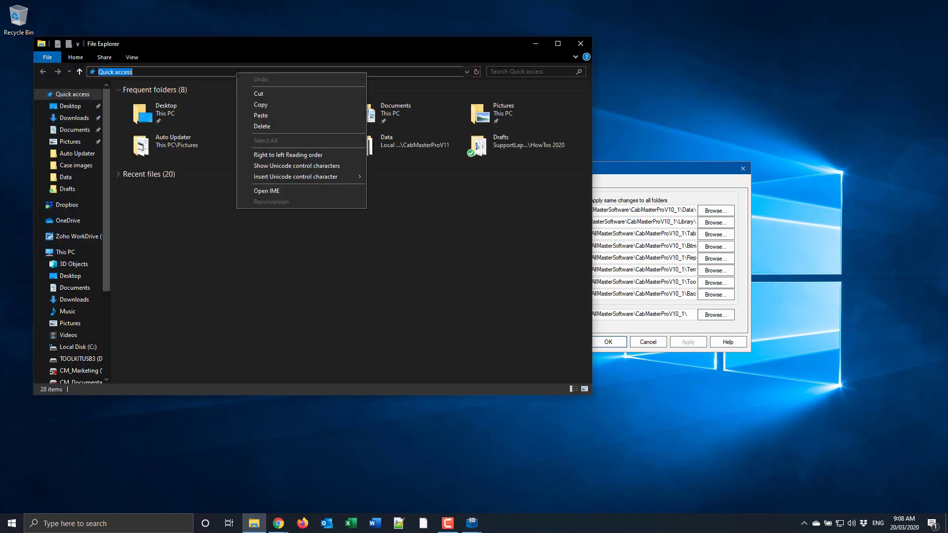
click(261, 117)
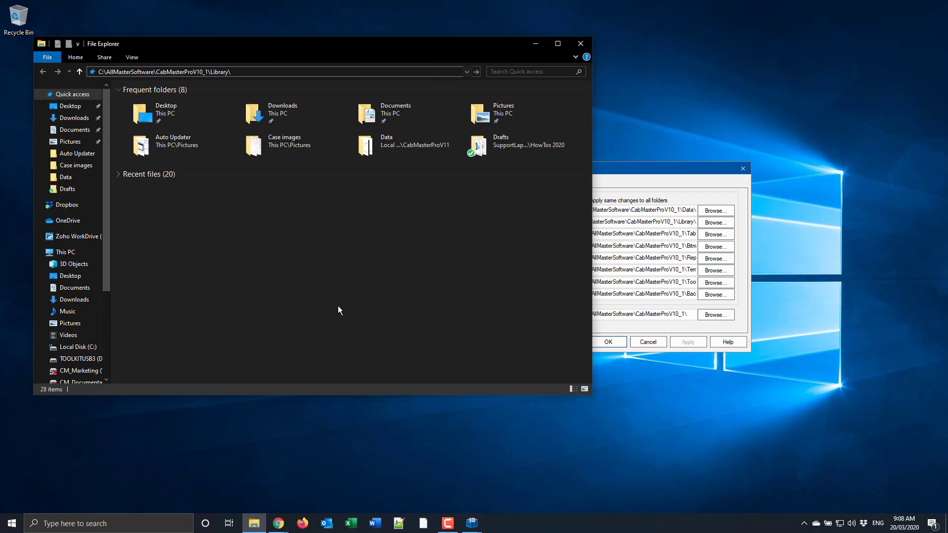
key(Return)
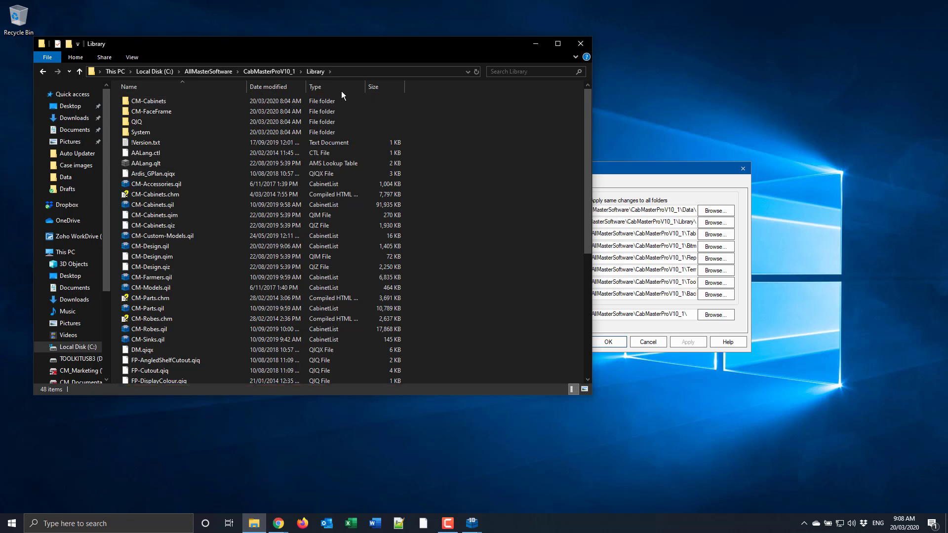
click(275, 72)
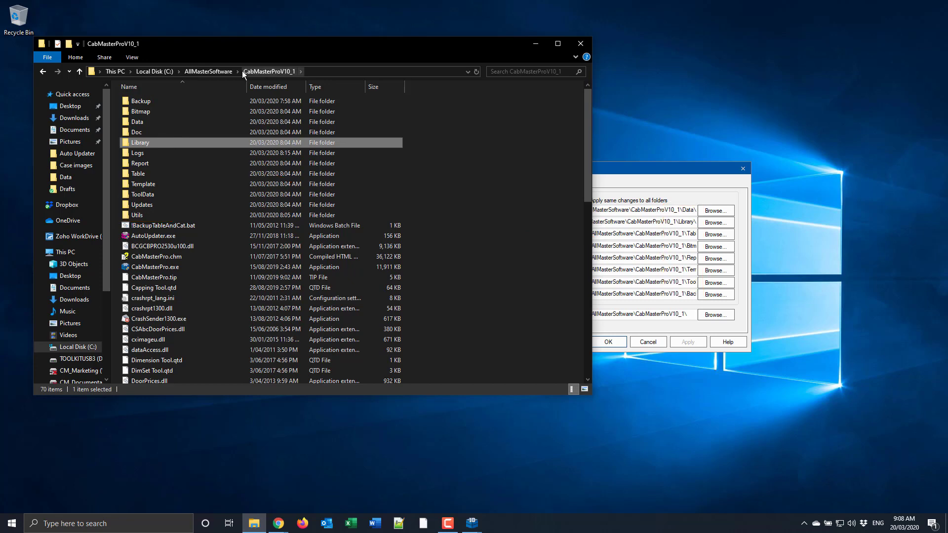
click(218, 72)
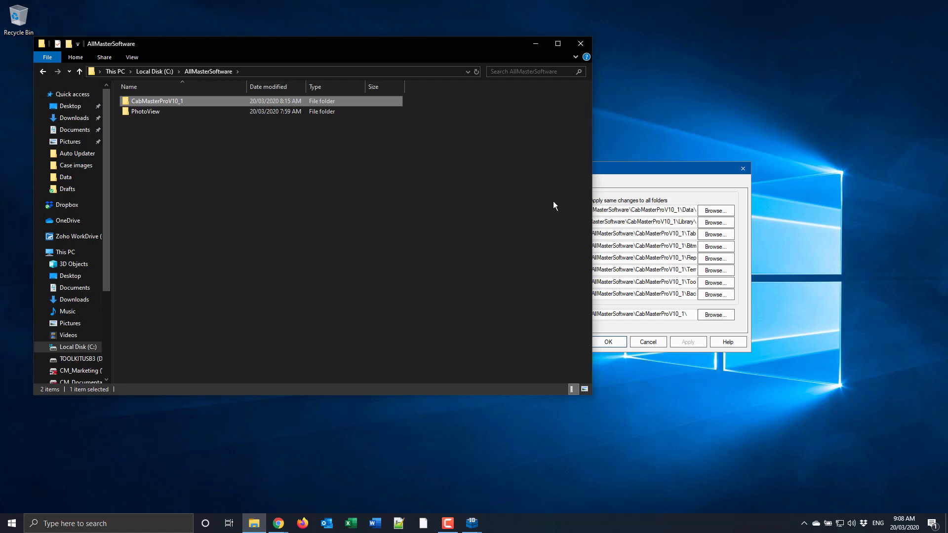
Close CabMaster's File Locations and startup windows, copy the CabMasterProV10_1 folder, and view TOOLKITUSB3 (D:).
click(742, 169)
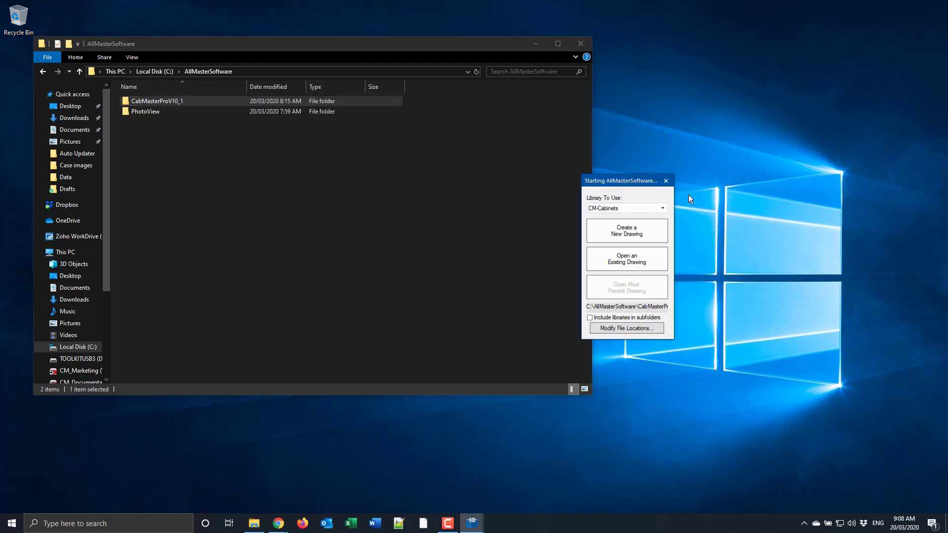
click(666, 181)
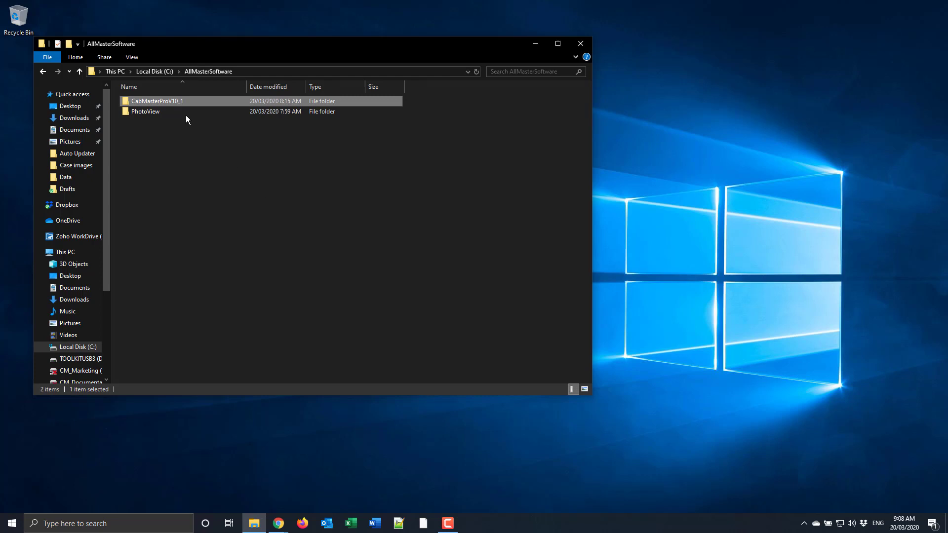
right_click(172, 102)
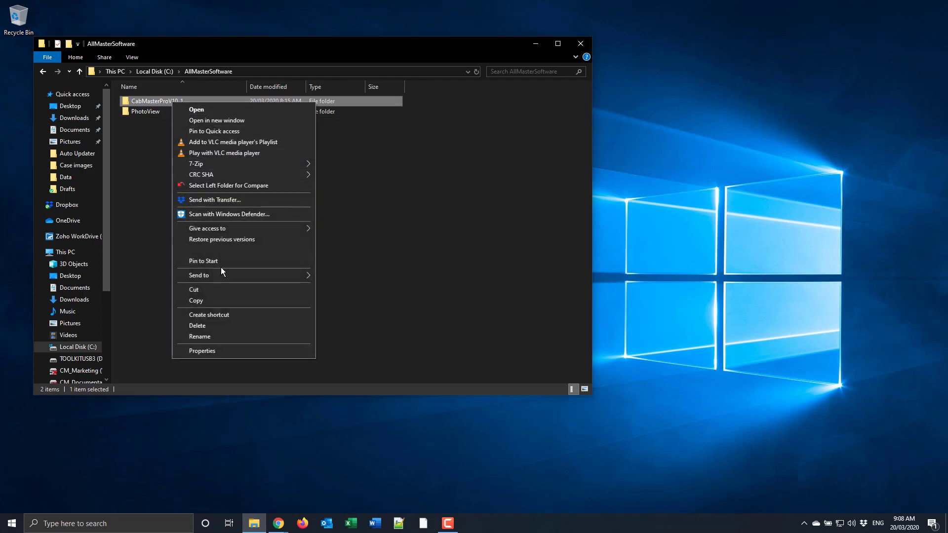
click(202, 302)
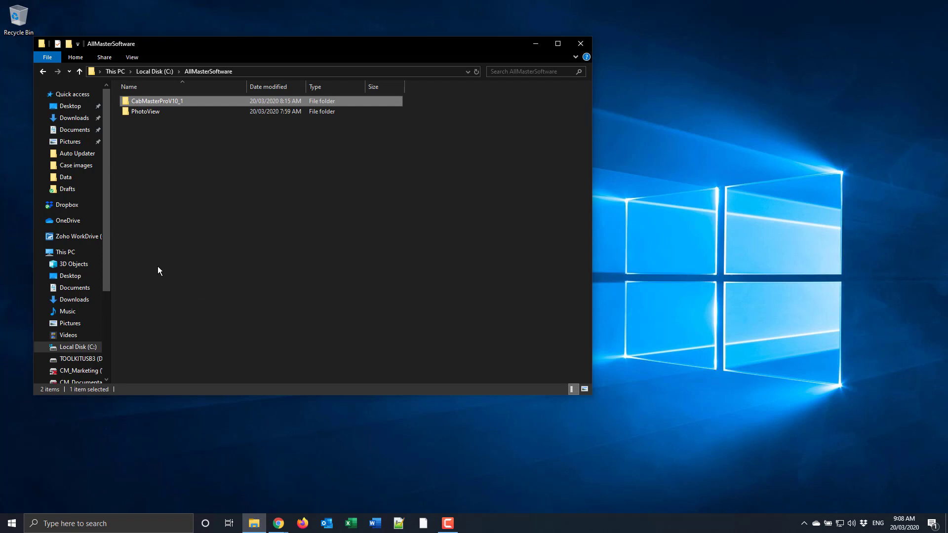
click(71, 359)
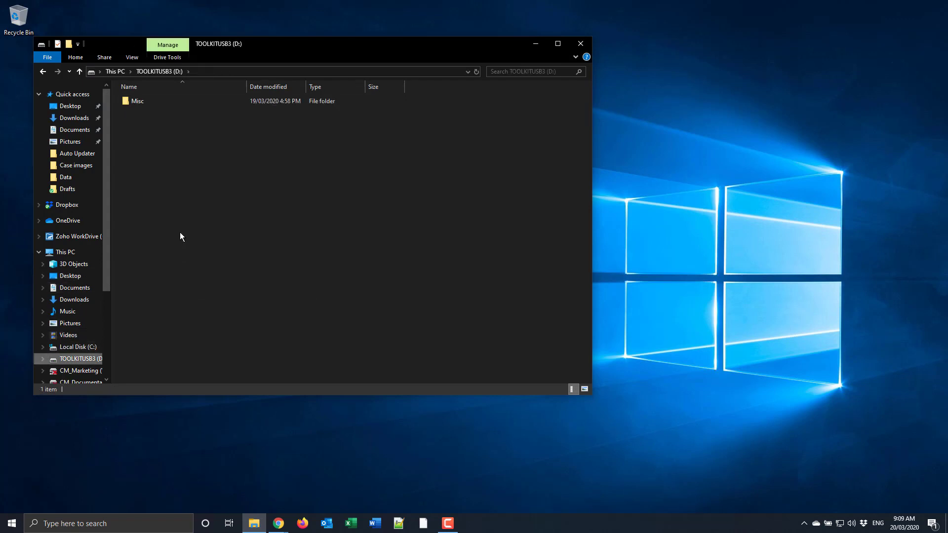
right_click(177, 195)
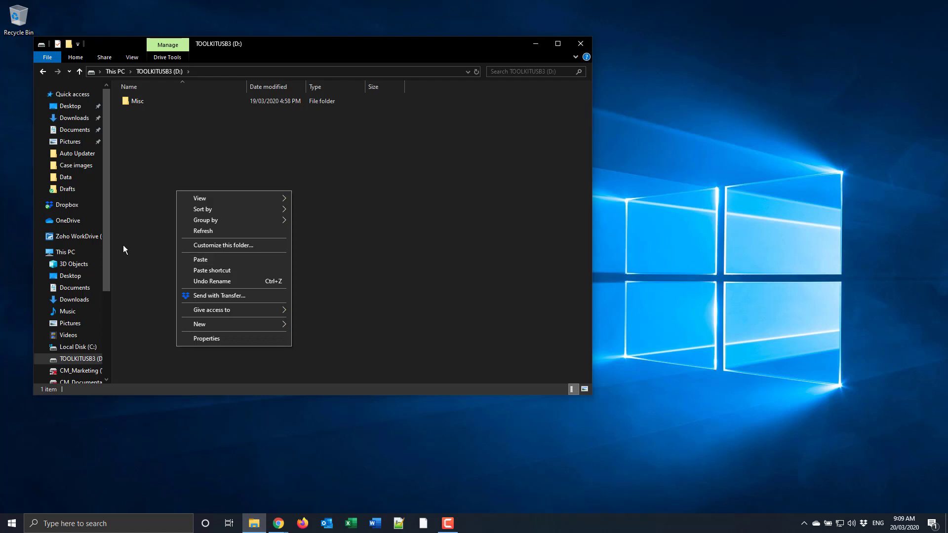
Back in AllMasterSoftware, confirm CabMasterProV10_1 is 2.47 GB across 13,060 files.
click(43, 71)
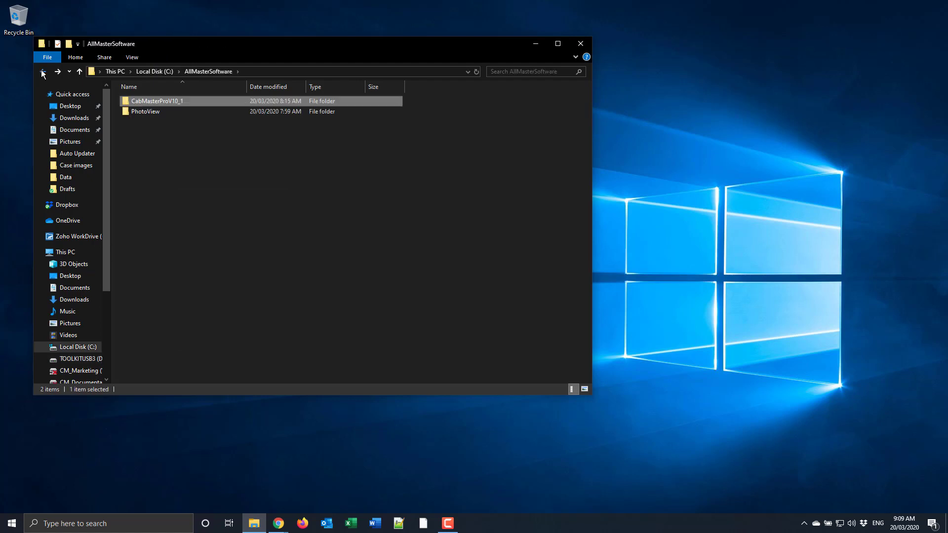
right_click(153, 99)
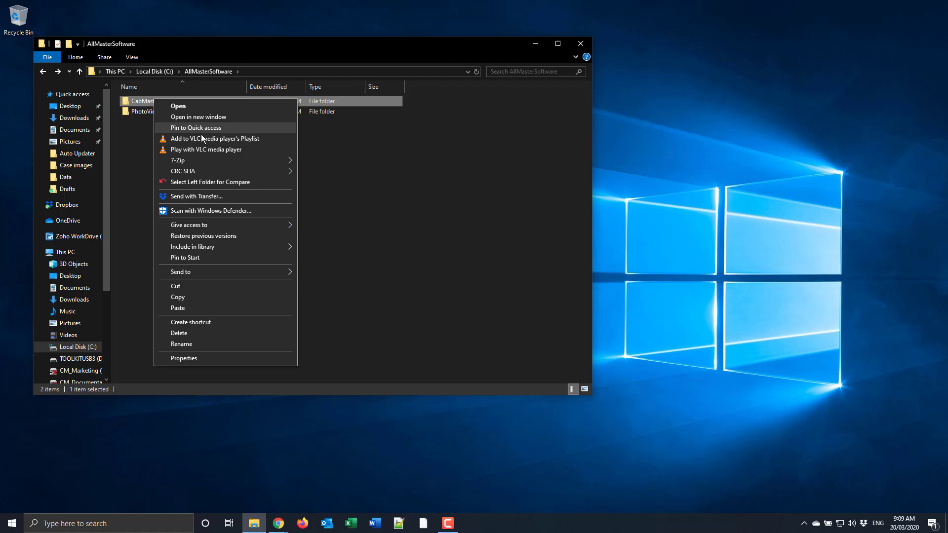
click(217, 356)
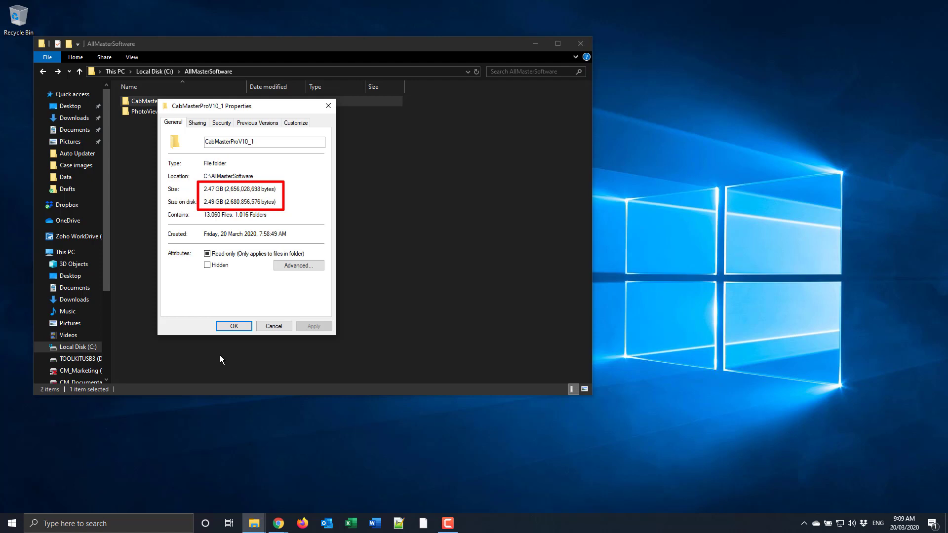
click(269, 326)
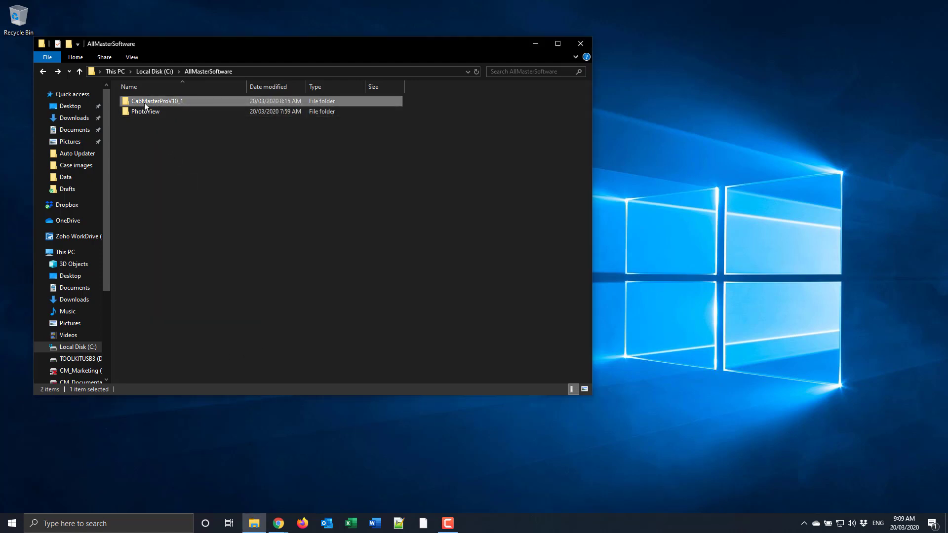
Send the CabMasterProV10_1 folder to a compressed CabMasterProV10_1.zip (1.17 GB).
right_click(144, 103)
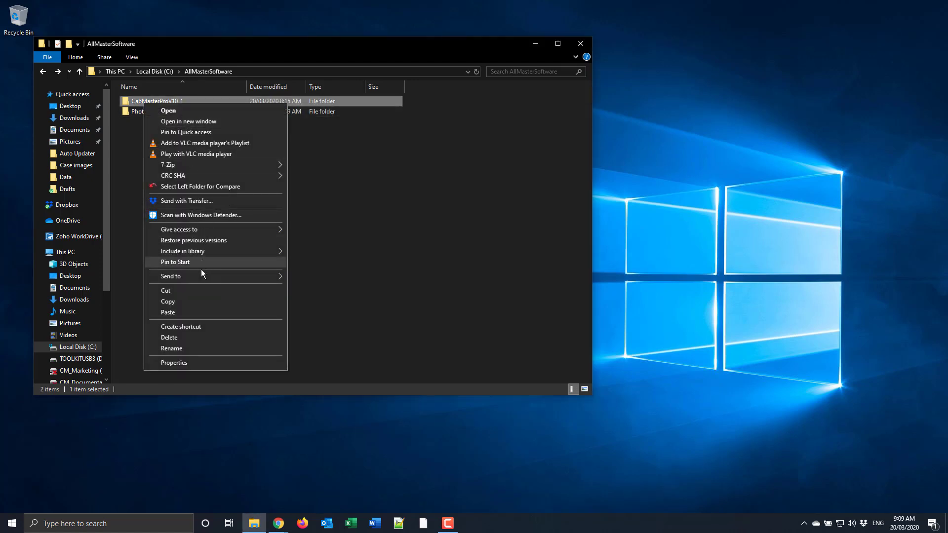
mouse_move(200, 275)
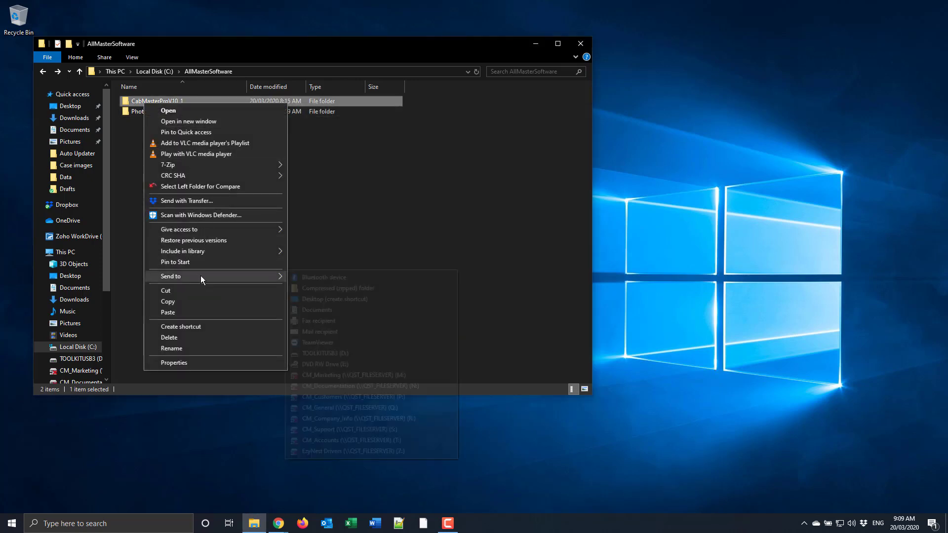
click(313, 289)
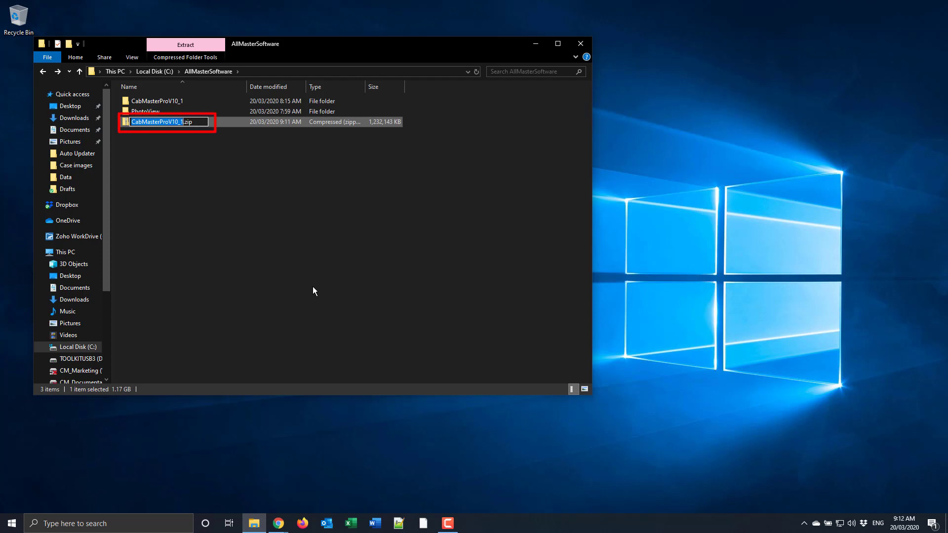
Keep the default name CabMasterProV10_1.zip and paste a copy onto TOOLKITUSB3 (D:).
key(Return)
click(312, 286)
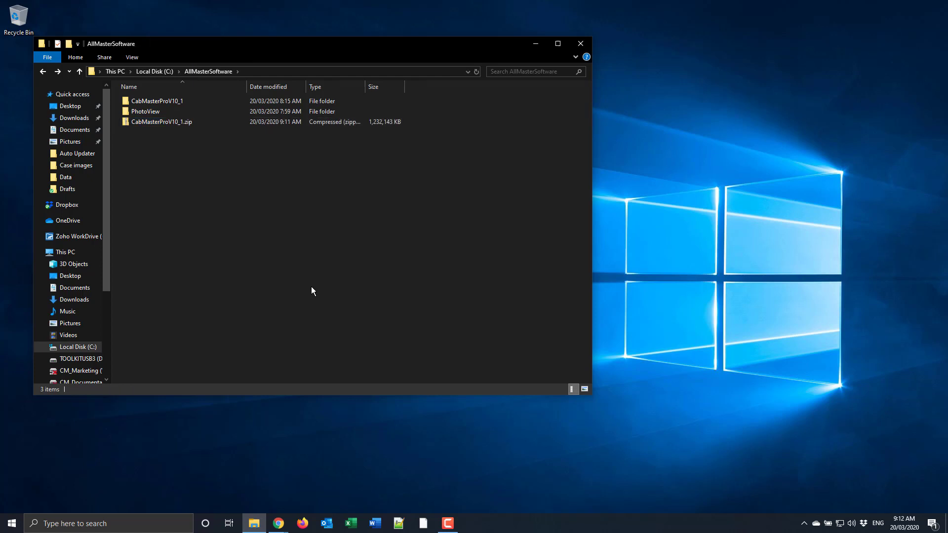
right_click(156, 124)
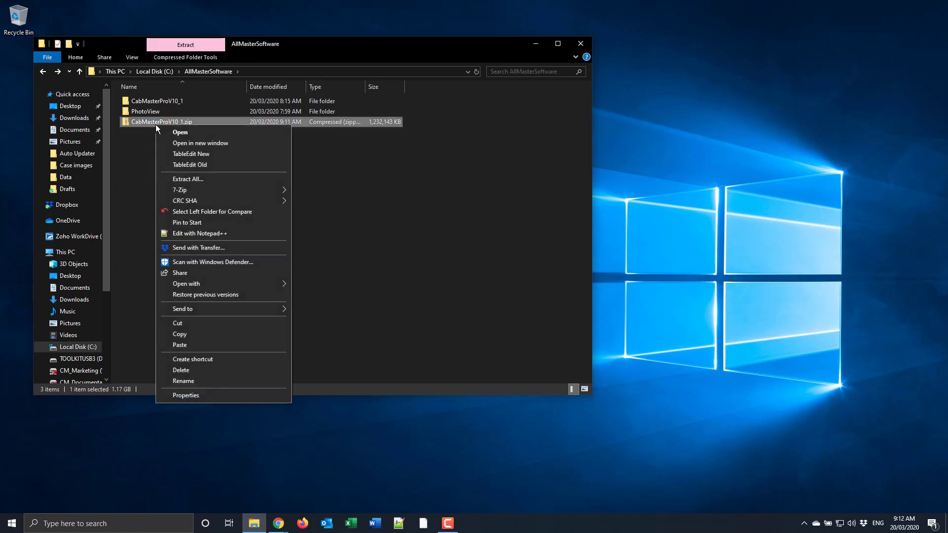
click(188, 333)
click(86, 359)
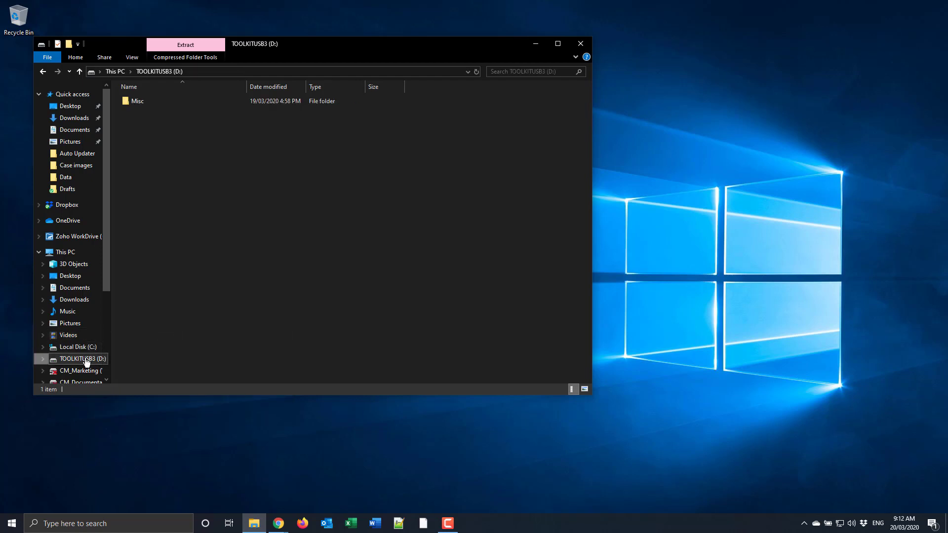
right_click(162, 161)
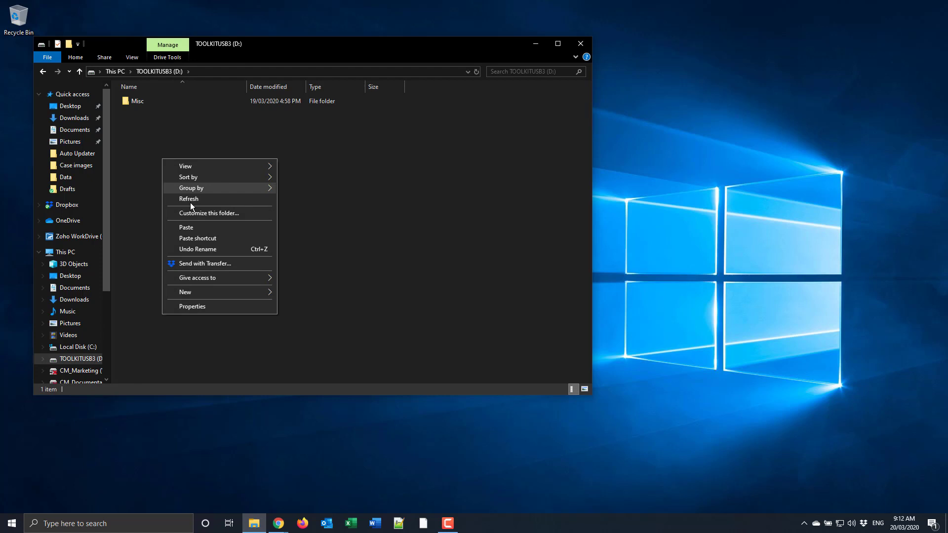
click(192, 228)
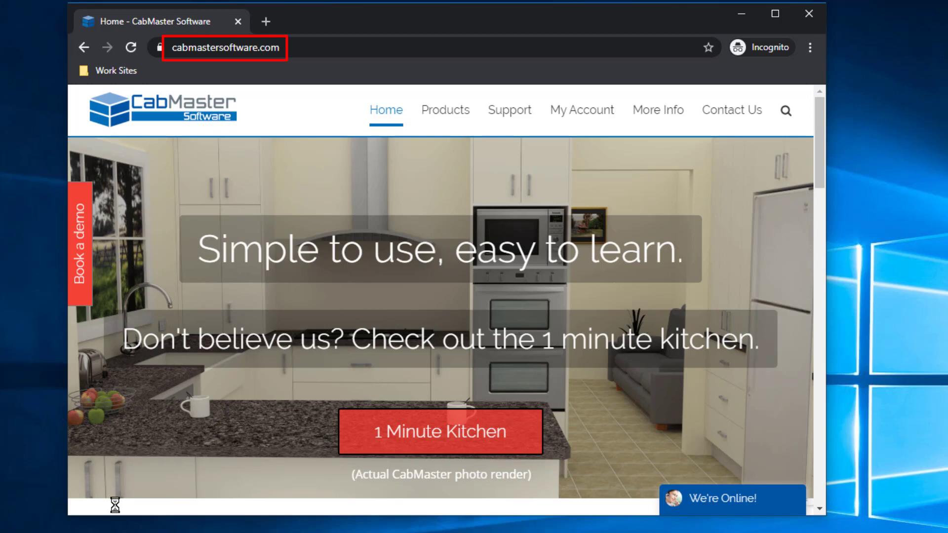
Search the Help Centre for 'install cabmaster' and read the Typical CabMasterPro Install Procedure article.
mouse_move(502, 118)
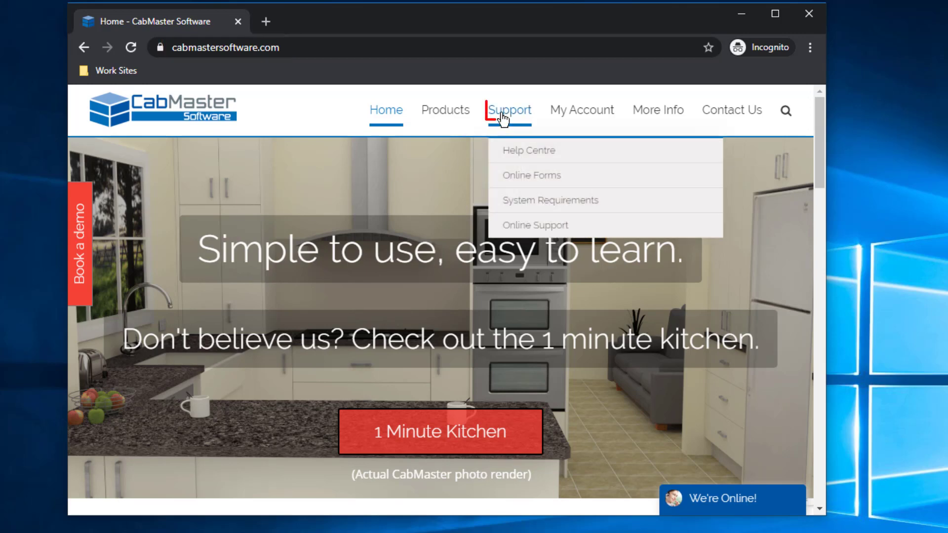
click(523, 151)
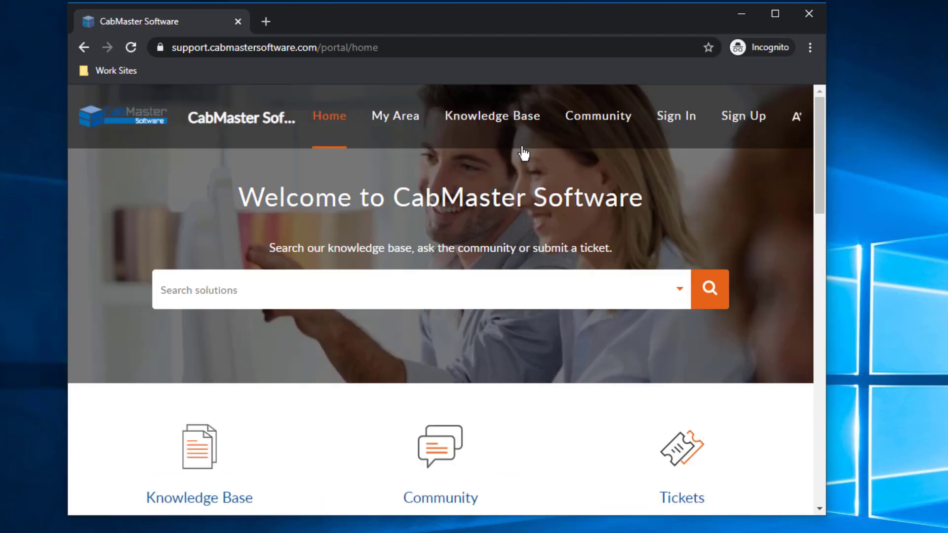
click(365, 296)
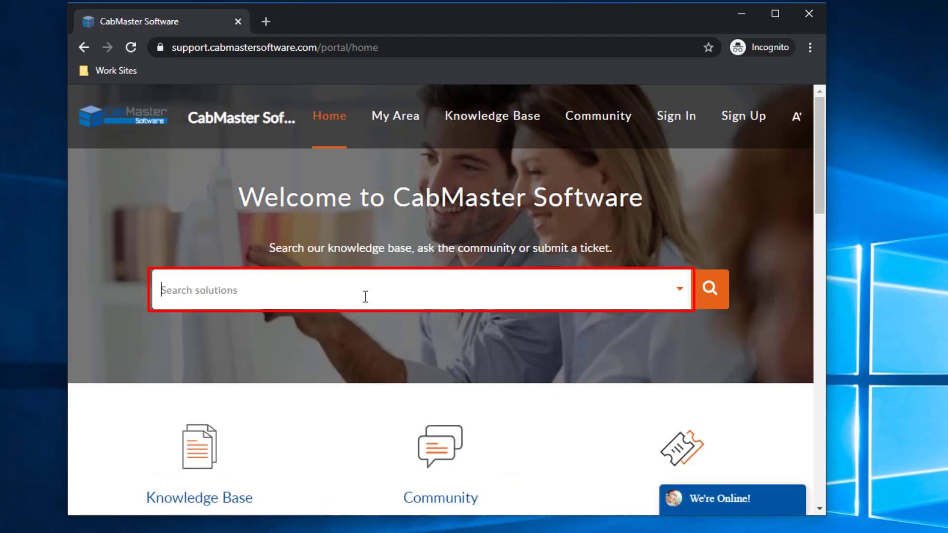
text(instal)
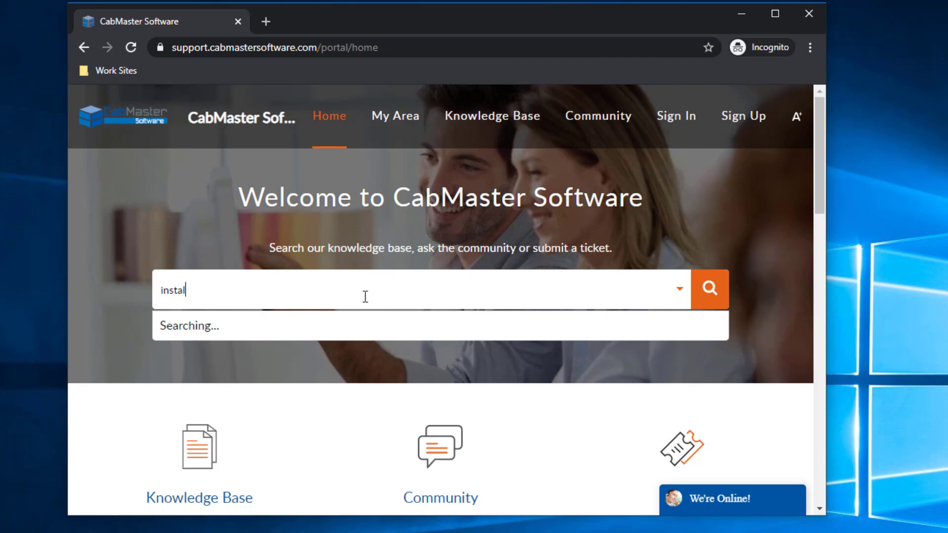
text(l cabmaster)
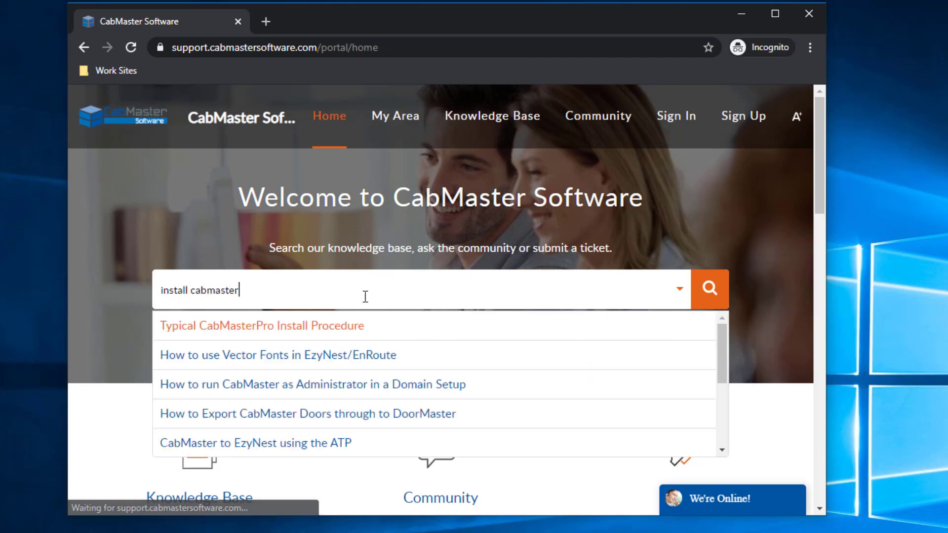
click(332, 325)
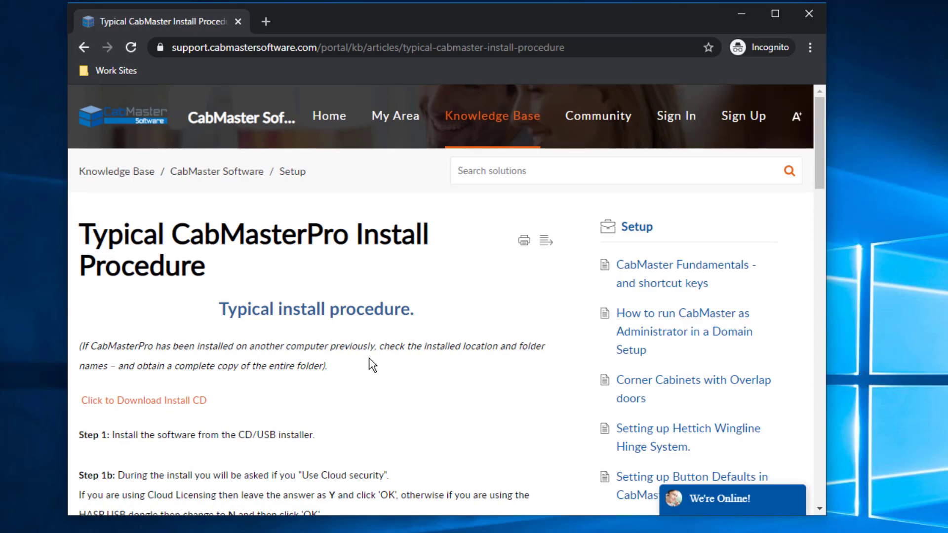
scroll(371, 366, down, 5)
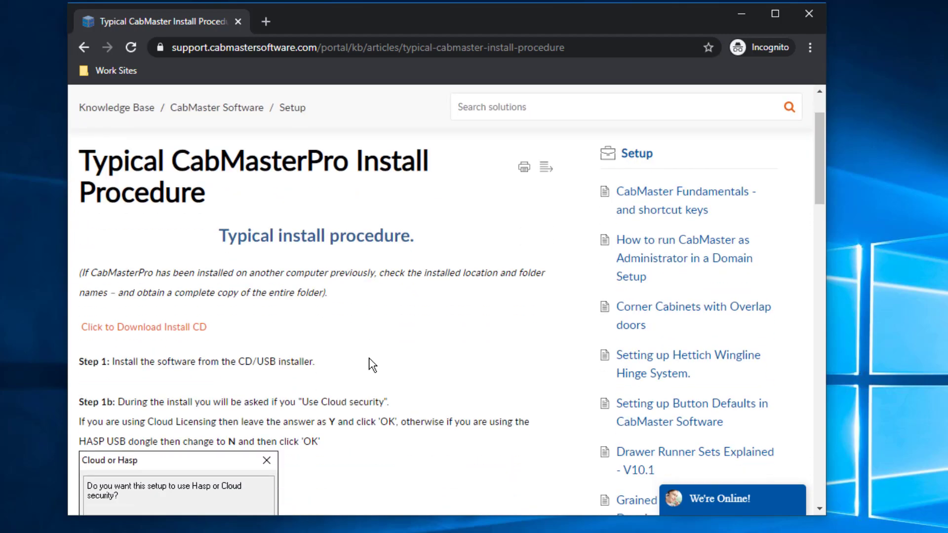
scroll(370, 359, down, 8)
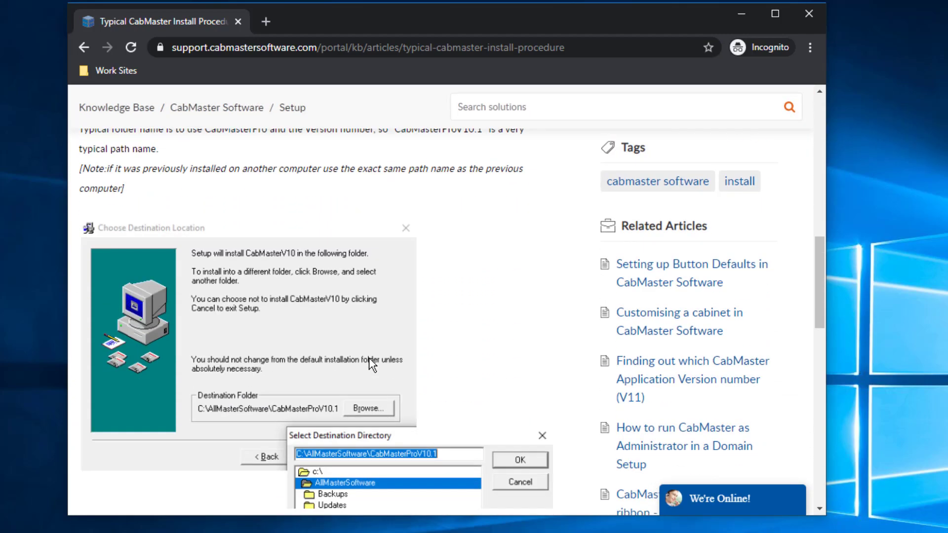
scroll(370, 363, down, 7)
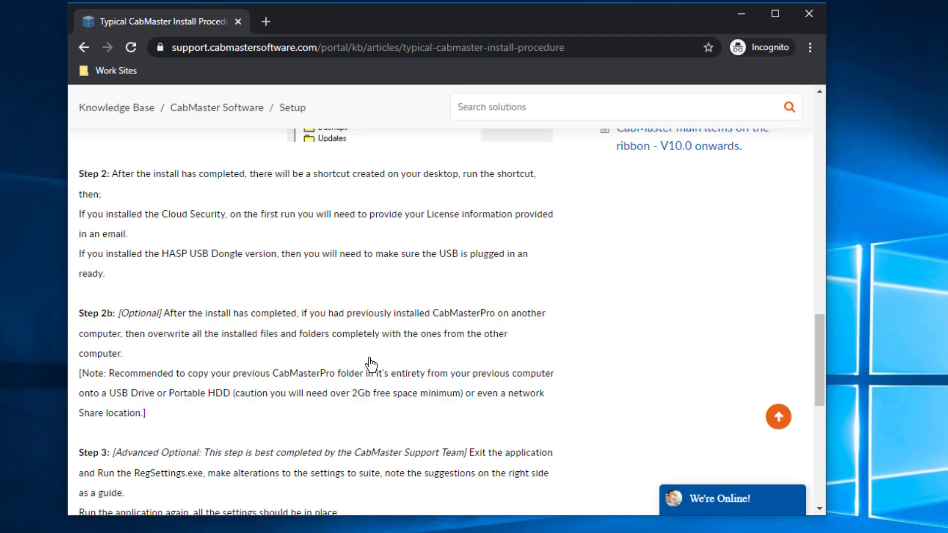
scroll(372, 365, up, 15)
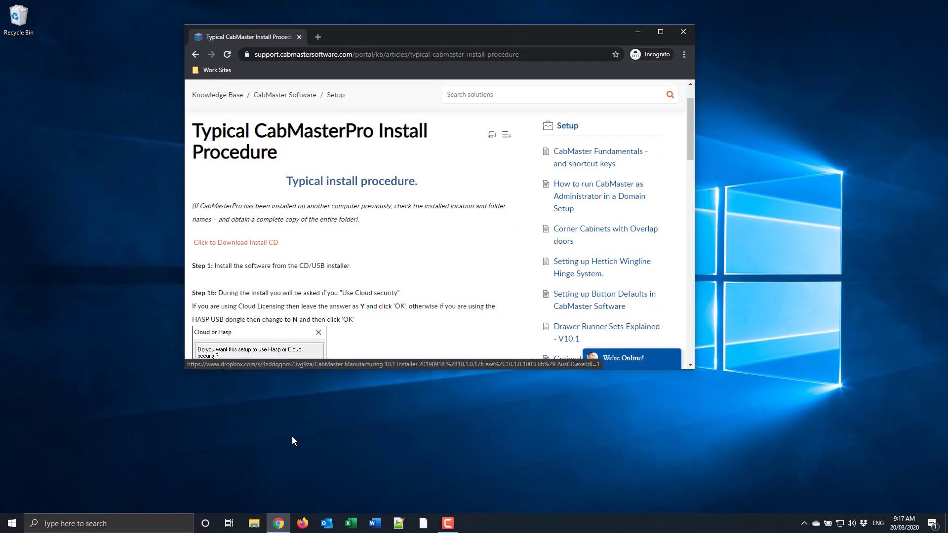
Run the CabMaster Manufacturing 10.1 Installer from the Downloads folder.
click(260, 527)
click(254, 523)
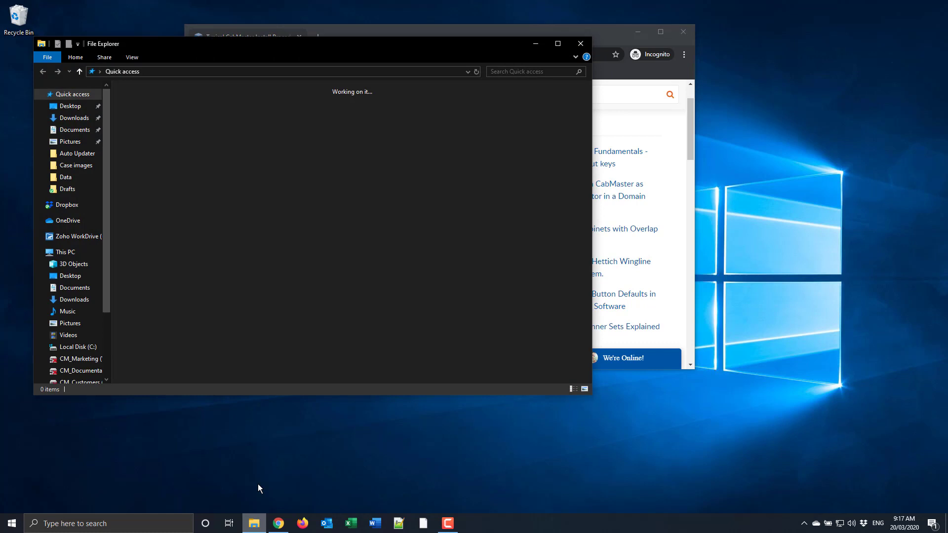
click(69, 118)
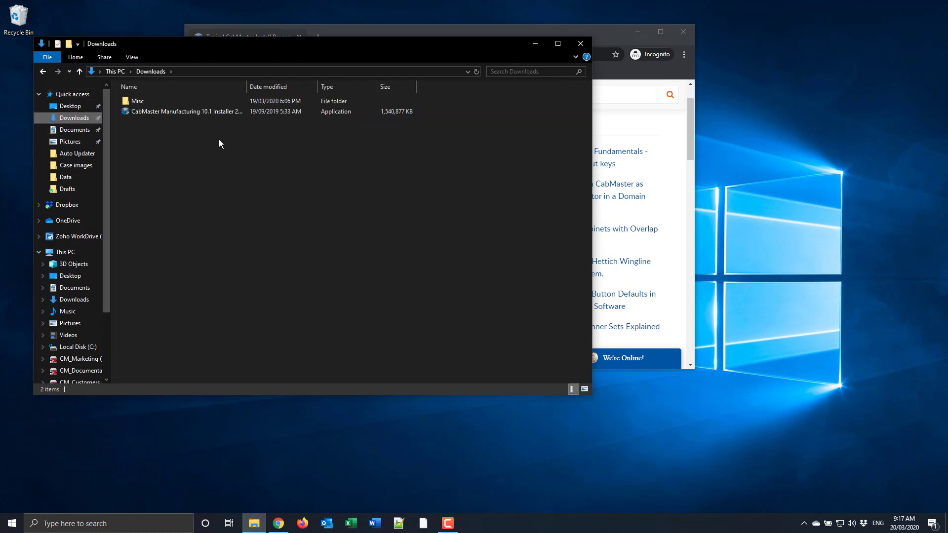
click(193, 112)
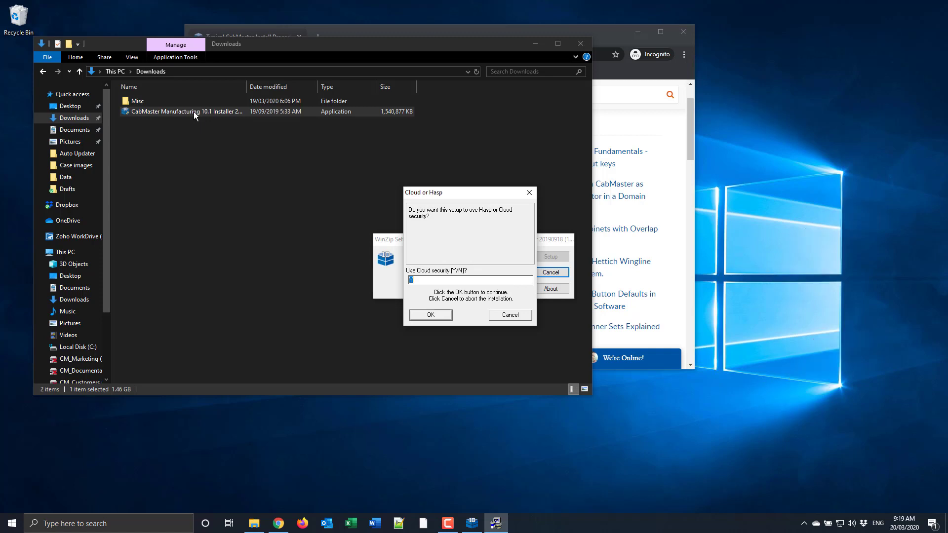
Decline Cloud security, pass the welcome page, and accept the licence agreement.
text(n)
click(419, 316)
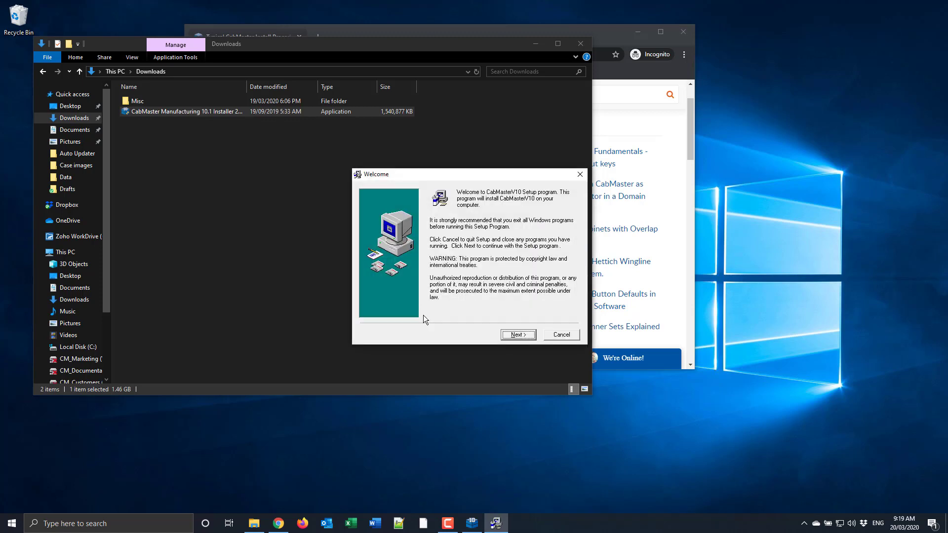
click(517, 334)
scroll(508, 345, down, 5)
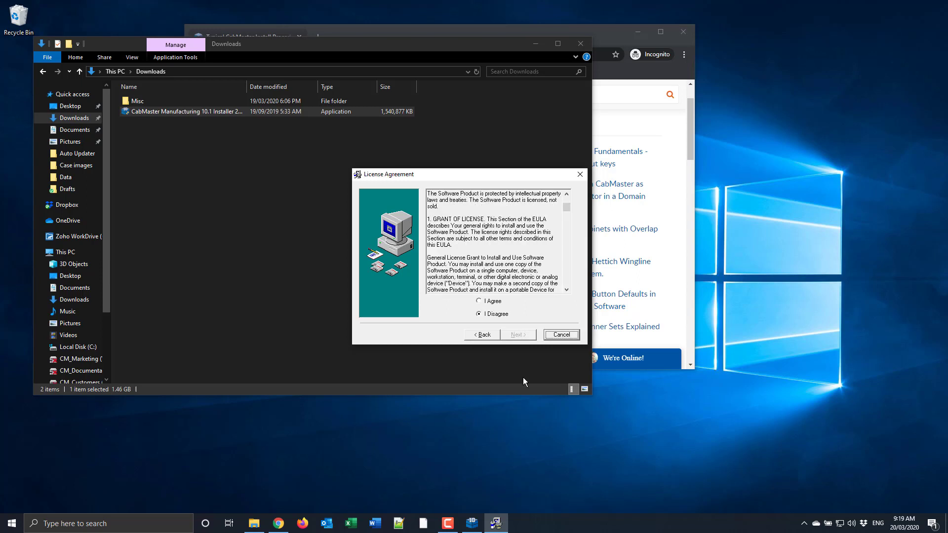
click(566, 219)
scroll(568, 220, down, 15)
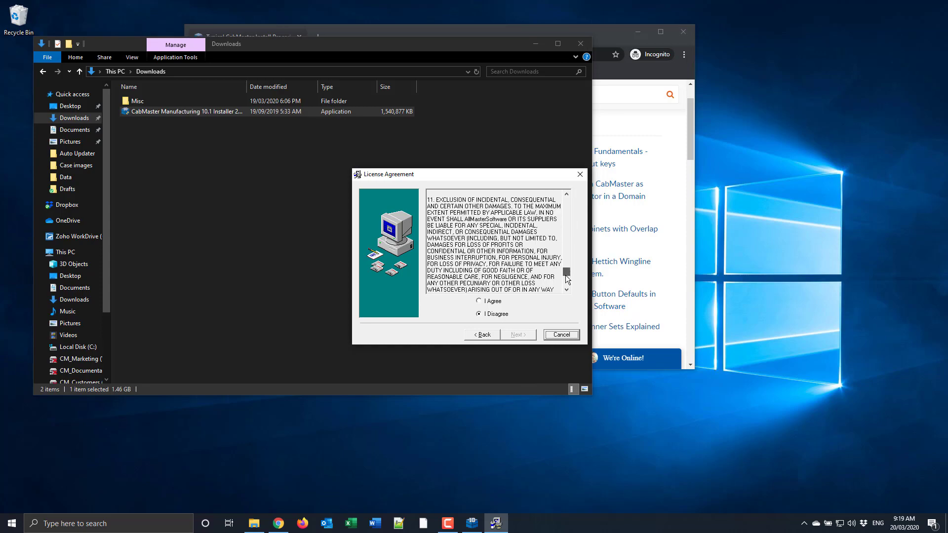
click(493, 301)
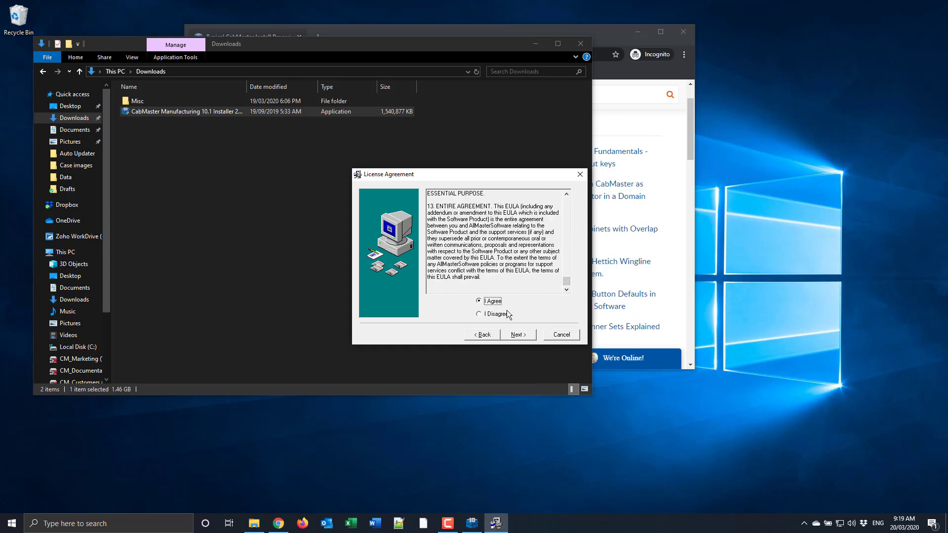
click(523, 338)
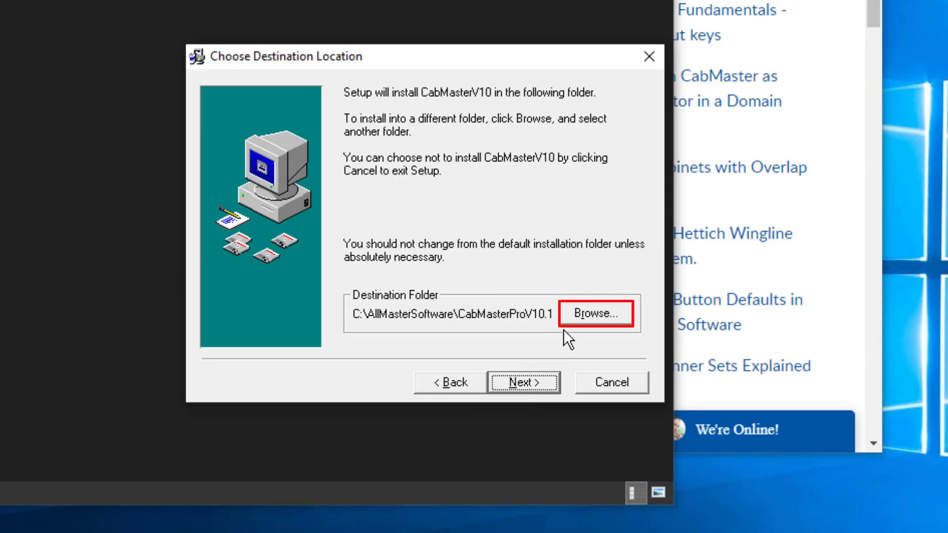
Change the destination folder from CabMasterProV10.1 to C:\AllMasterSoftware\CabMasterProV10_1.
click(580, 318)
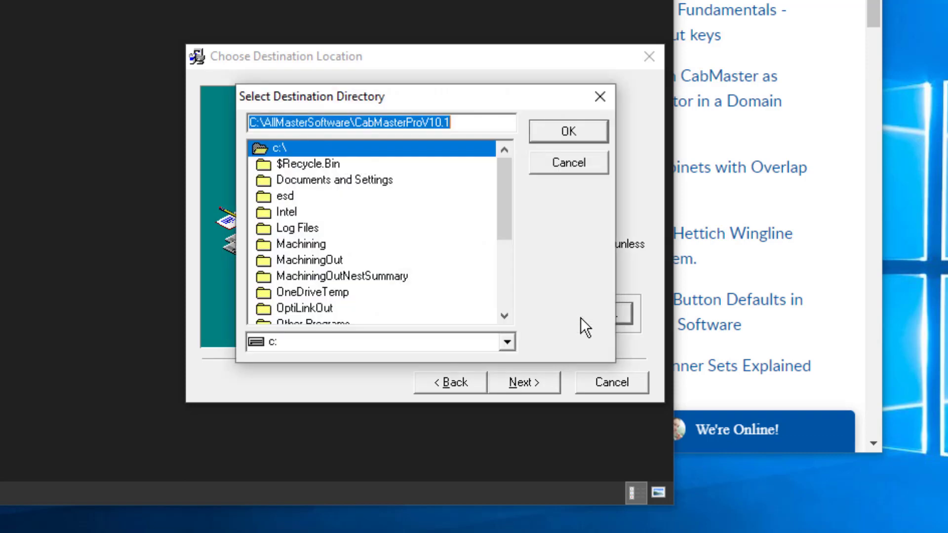
click(446, 124)
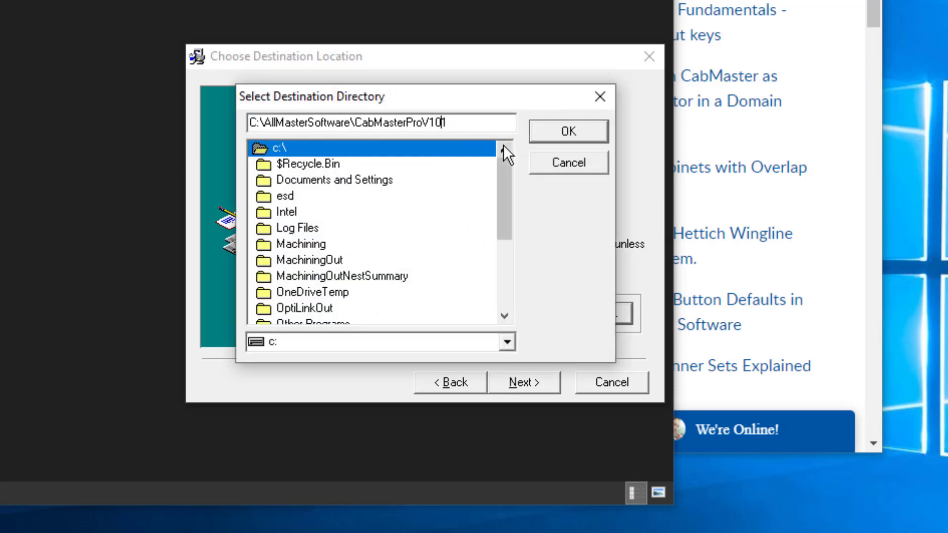
text(_)
click(552, 135)
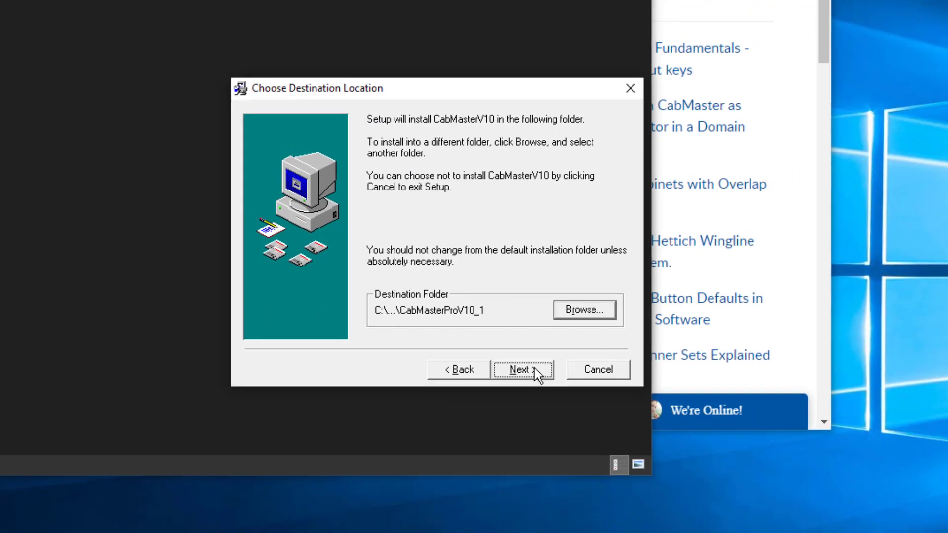
Install with all components, approve the Hasp hardware lock drivers, and finish setup.
click(532, 369)
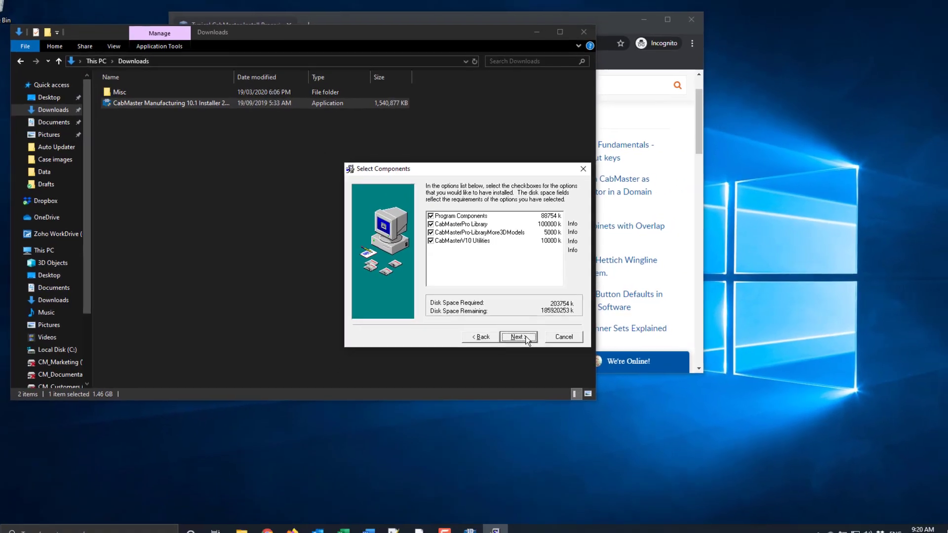
click(525, 336)
click(526, 336)
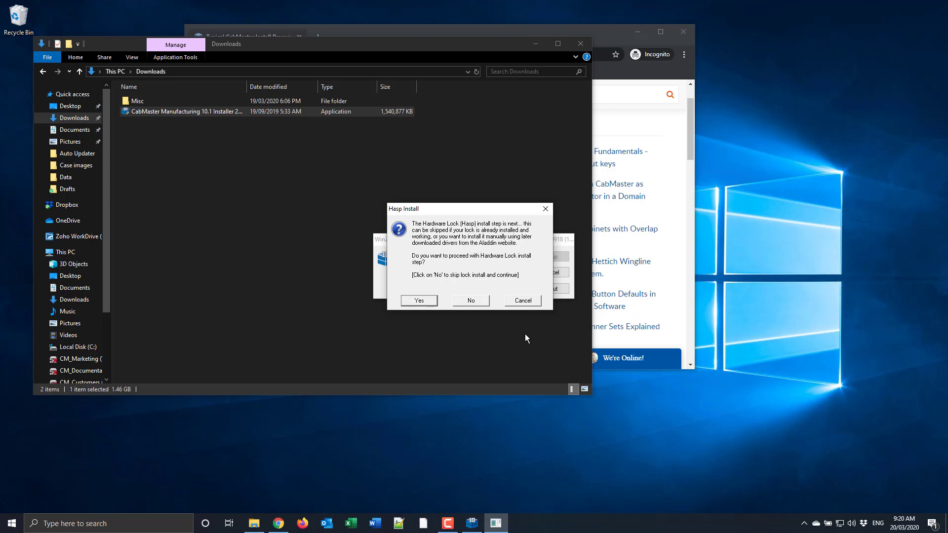
click(427, 304)
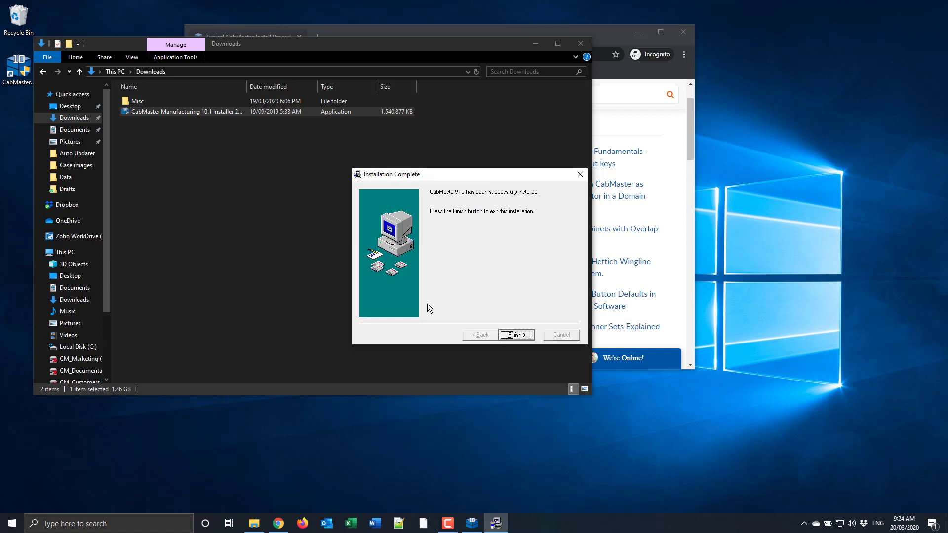
click(522, 334)
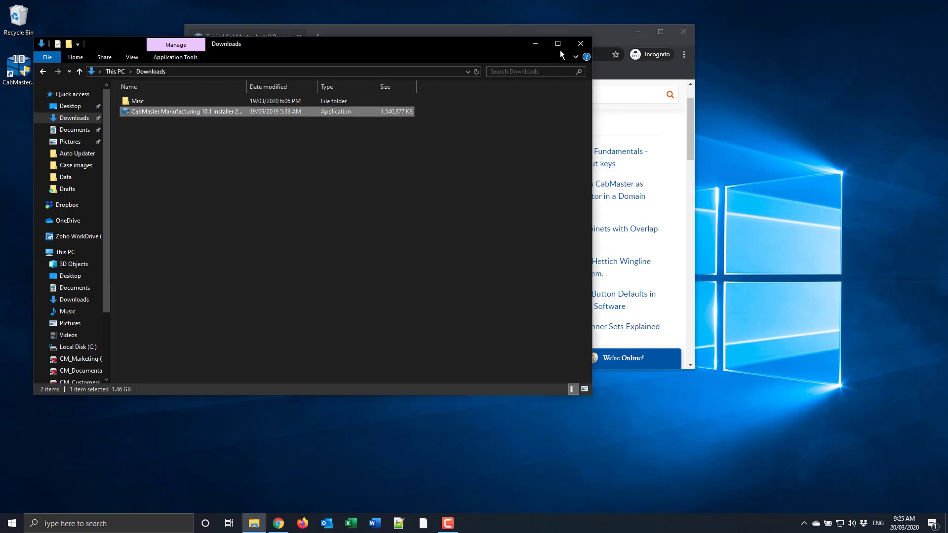
Close Downloads, minimize Chrome, and open TOOLKITUSB3 (D:) showing CabMasterProV10_1.zip.
click(581, 43)
click(638, 32)
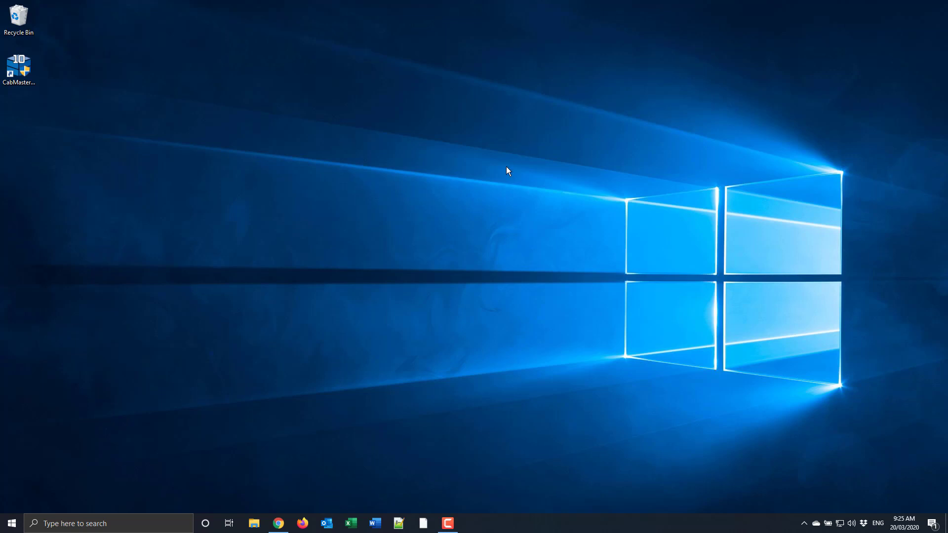
click(254, 523)
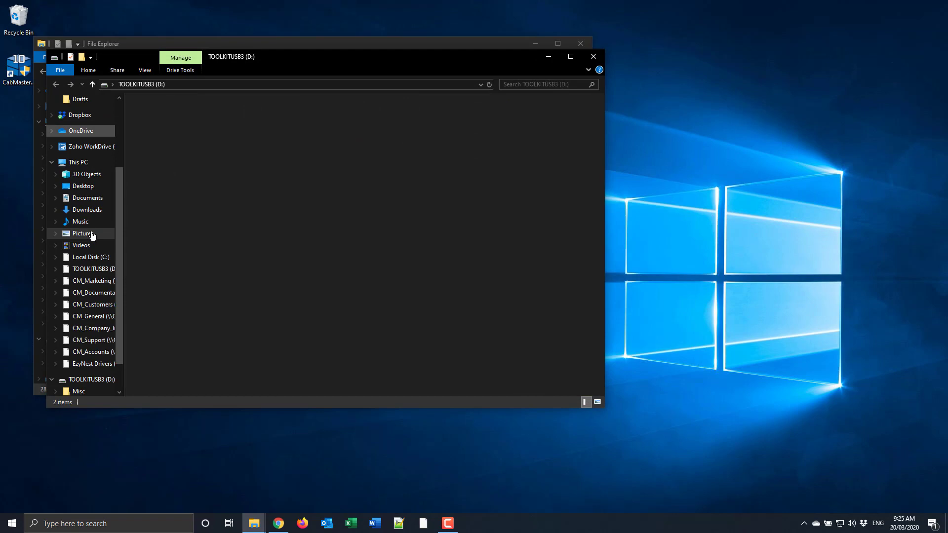
click(112, 234)
click(593, 57)
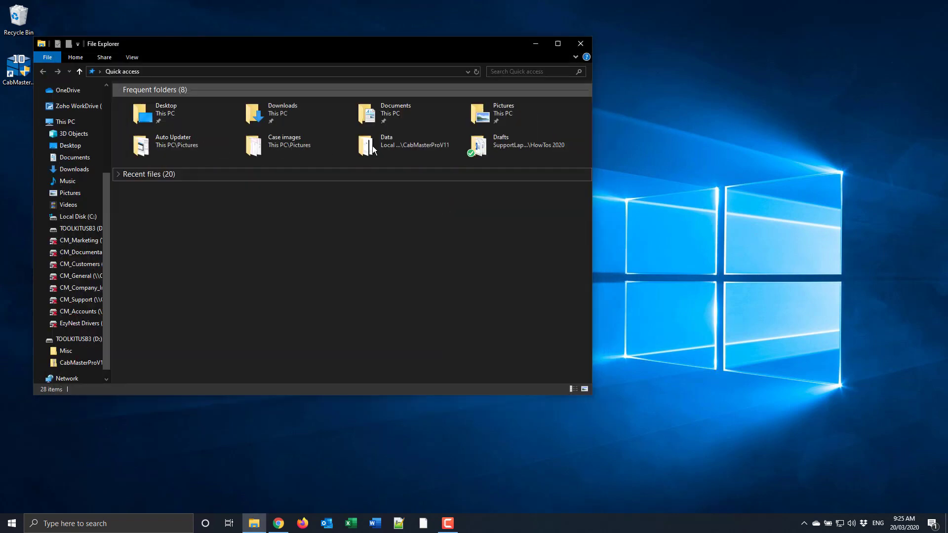
click(83, 228)
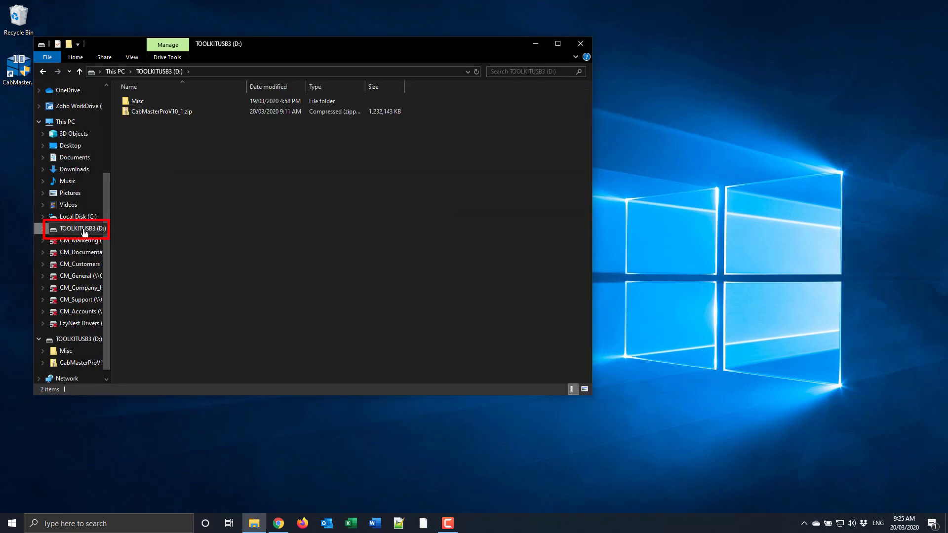
Copy CabMasterProV10_1.zip from the USB drive and paste it into C:\AllMasterSoftware.
right_click(154, 111)
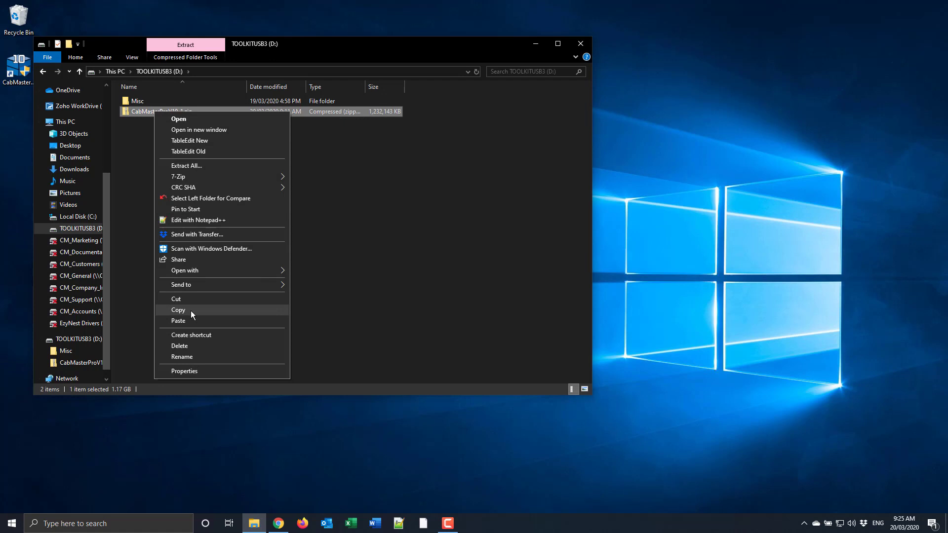
click(190, 310)
click(76, 216)
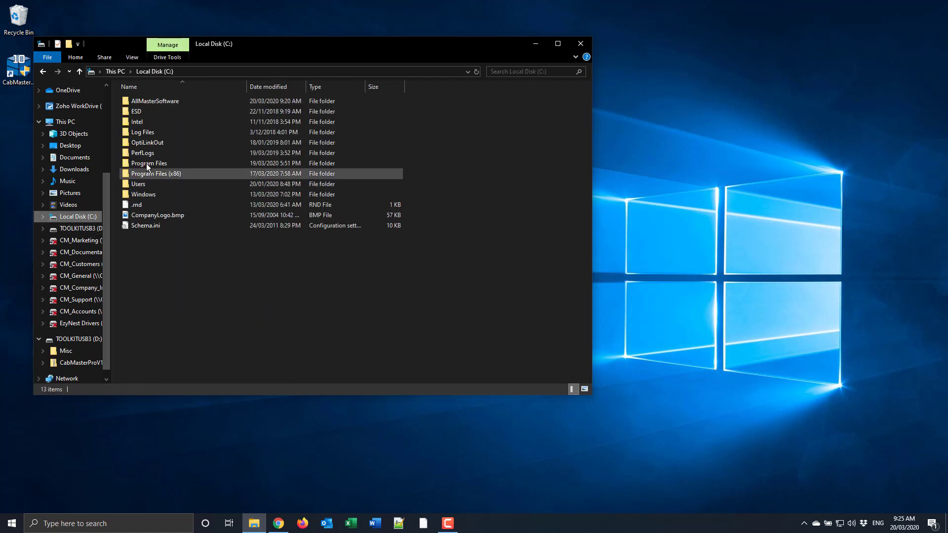
double_click(155, 104)
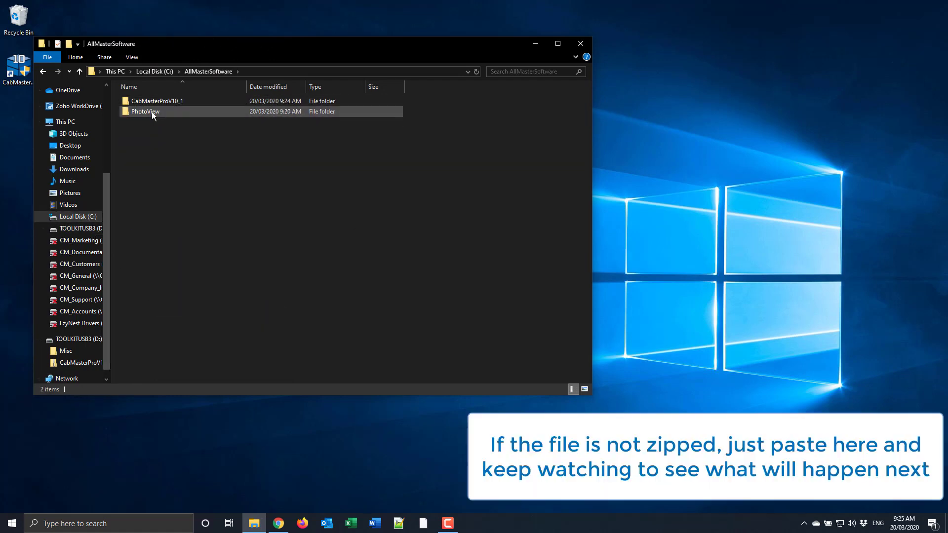
right_click(165, 173)
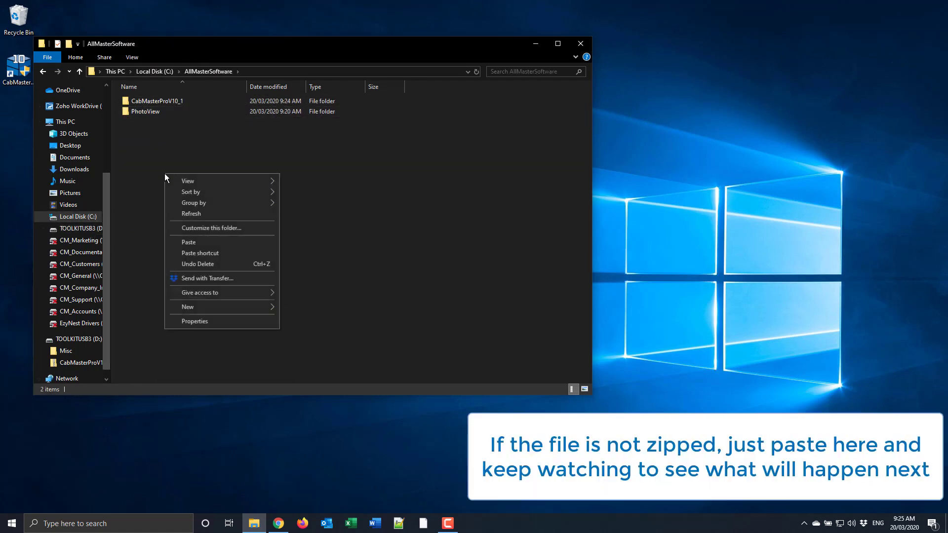
click(193, 243)
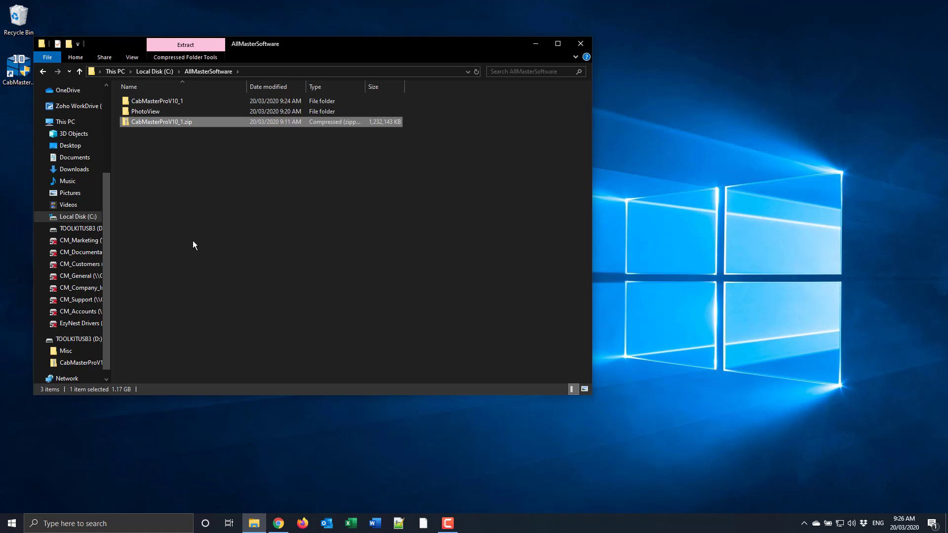
Extract the zip's contents directly into C:\AllMasterSoftware, without the CabMasterProV10_1 subfolder in the path.
right_click(167, 121)
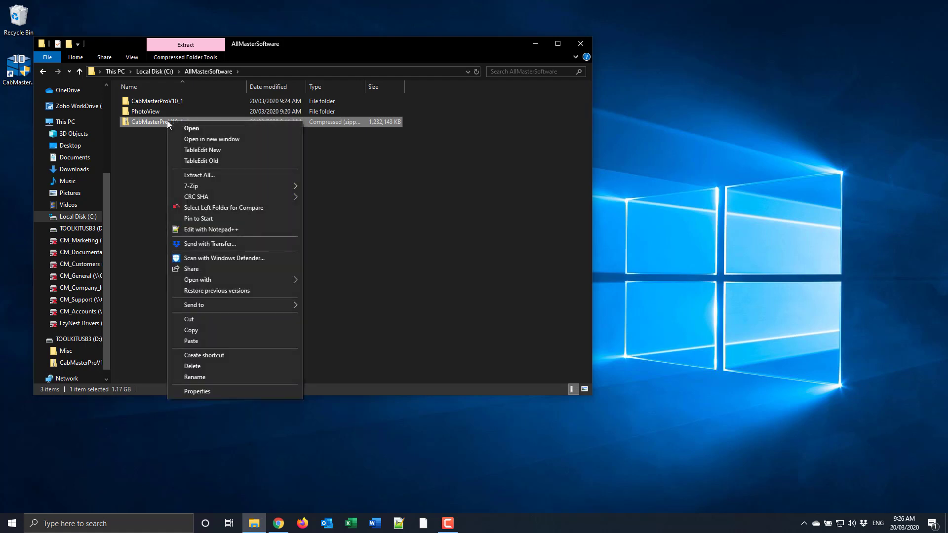
click(203, 177)
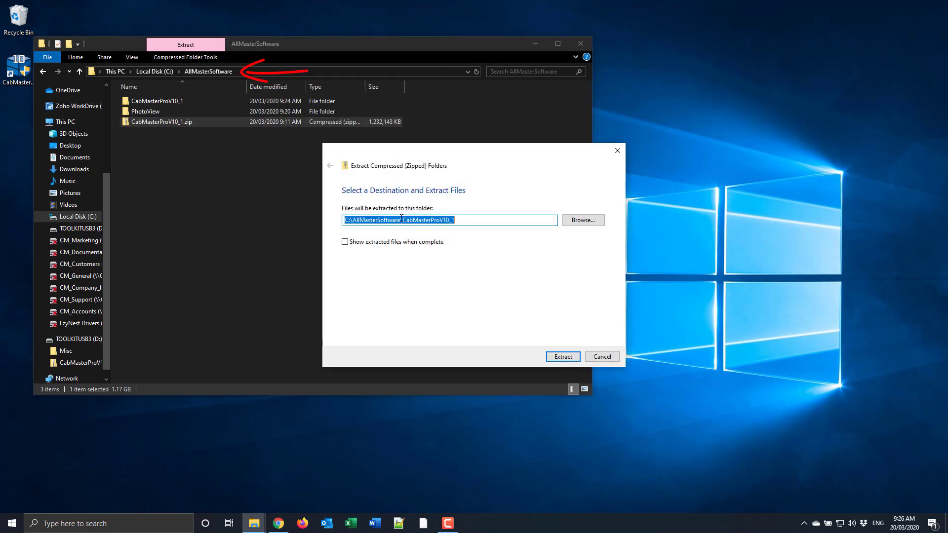
drag(402, 220, 490, 217)
key(BackSpace)
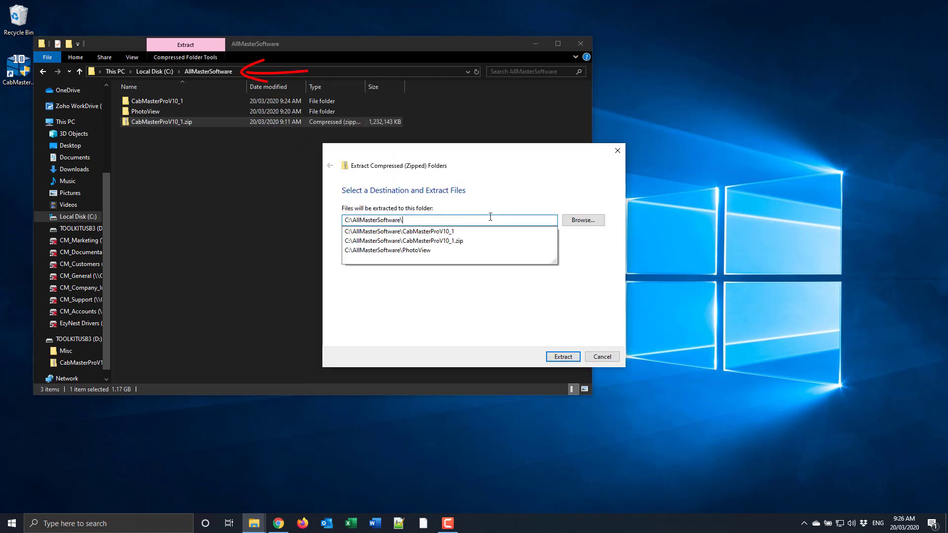
click(501, 197)
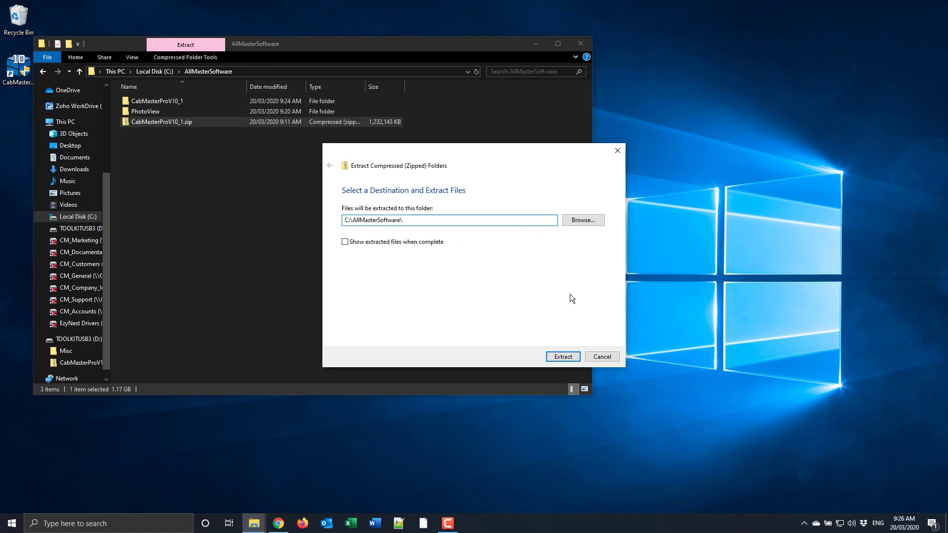
click(572, 356)
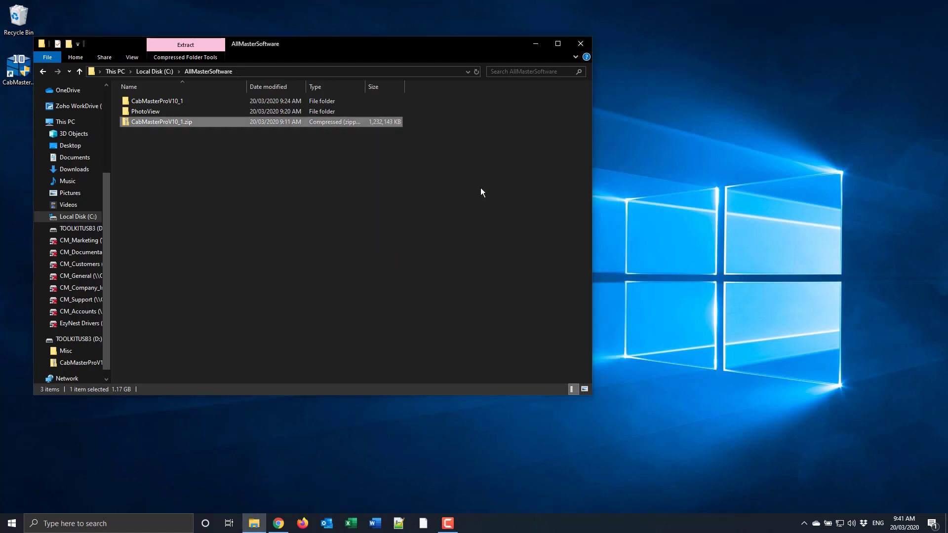
Rename the CabMasterV10 desktop shortcut to CabMaster Pro V10.1, then launch CabMaster from it.
click(580, 44)
click(19, 69)
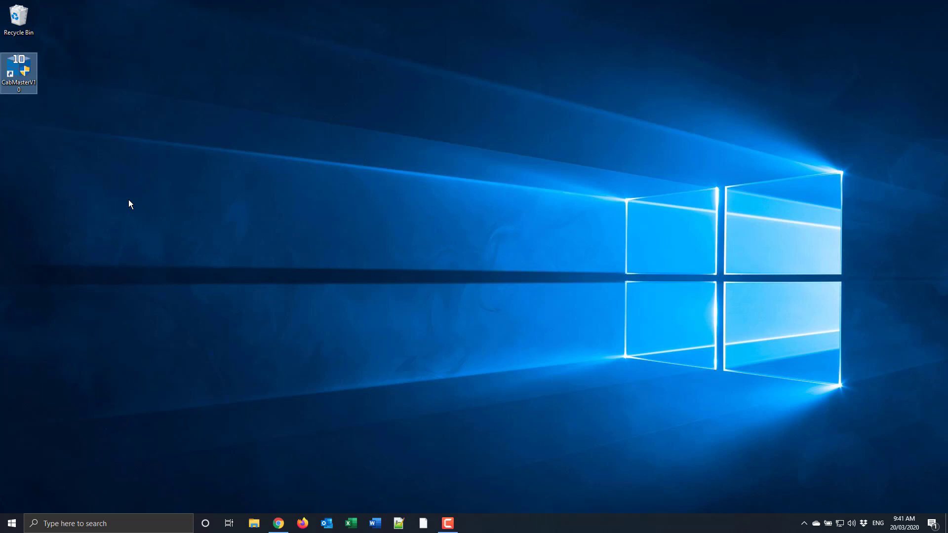
right_click(30, 83)
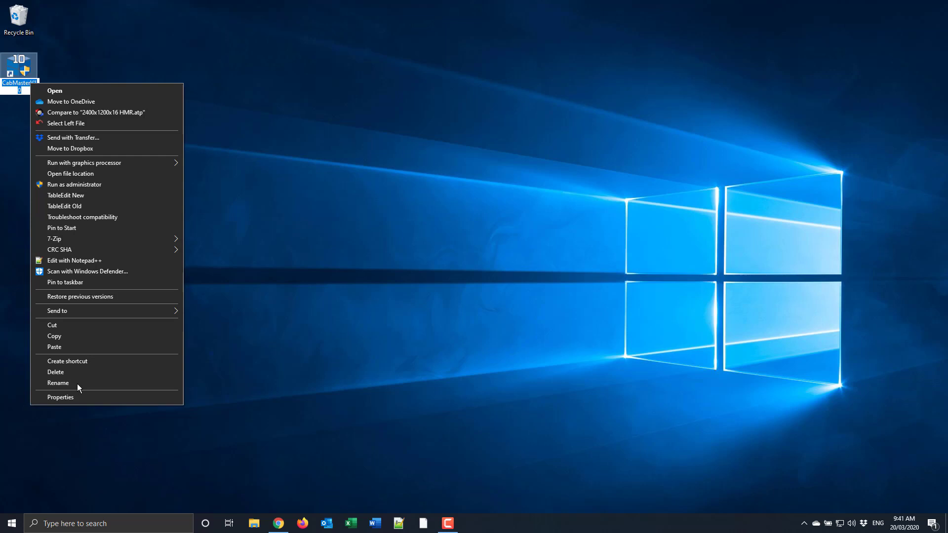
click(77, 383)
click(30, 85)
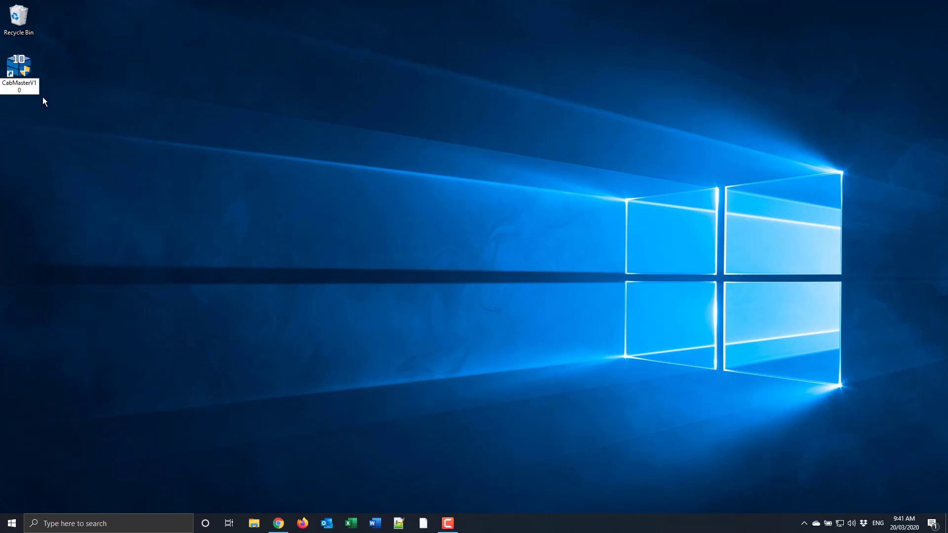
click(42, 97)
text(.1)
key(Return)
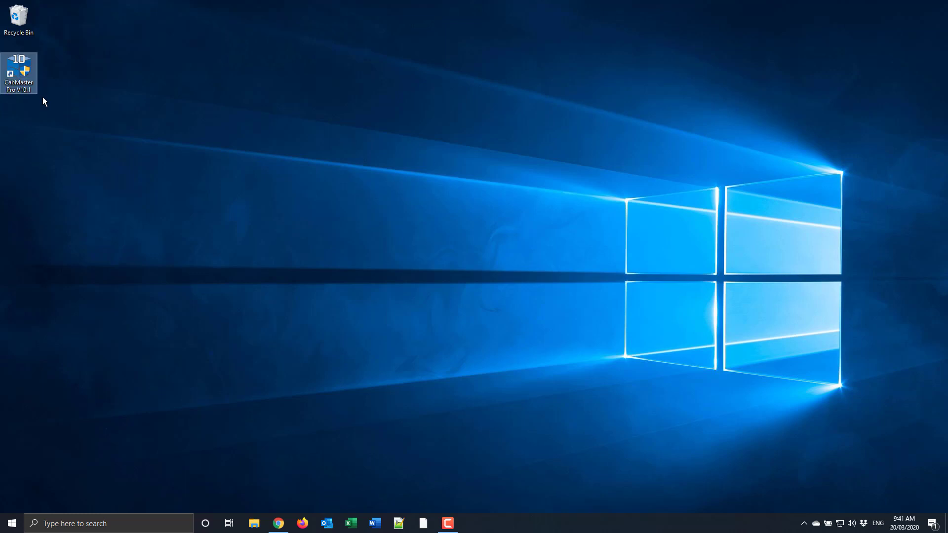
double_click(28, 73)
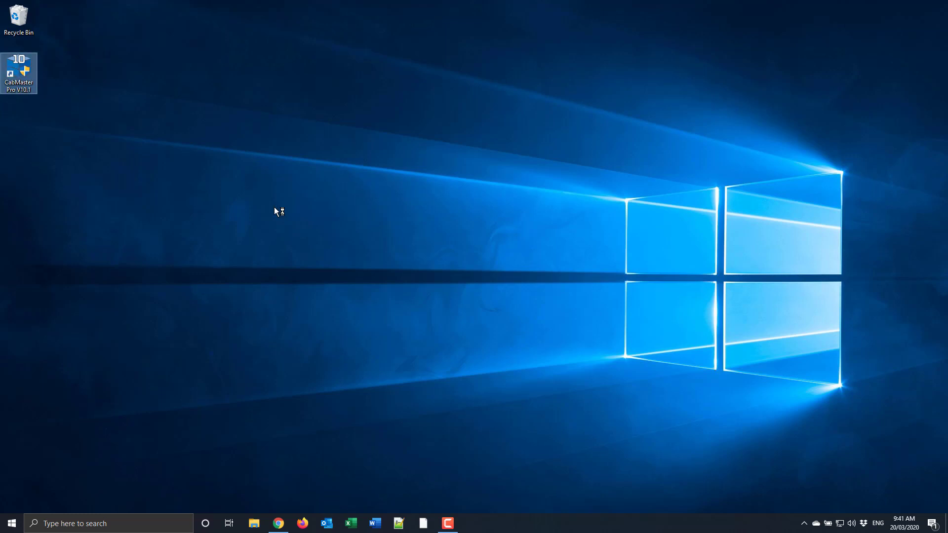